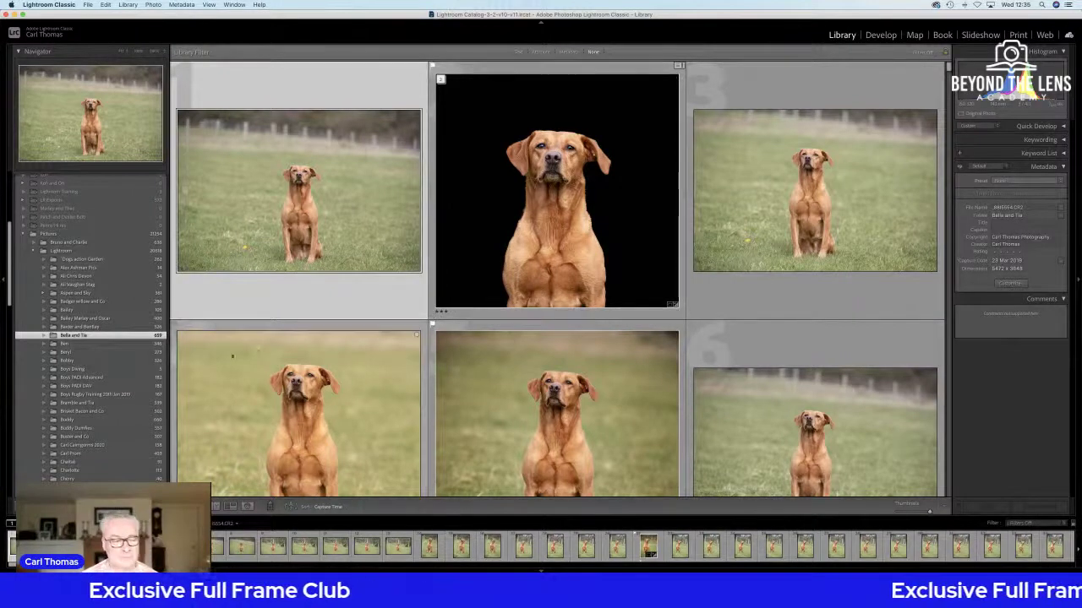
Select the square-cropped full-body photo of the seated brown dog with the darker vignetted background
scroll(397, 384, down, 2)
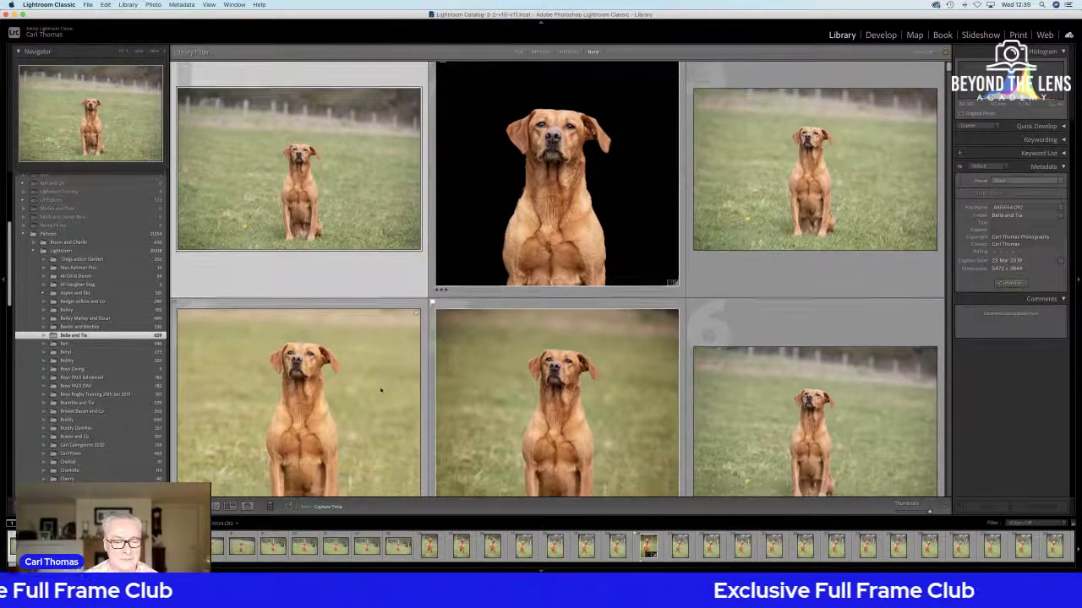
scroll(380, 390, down, 2)
click(575, 312)
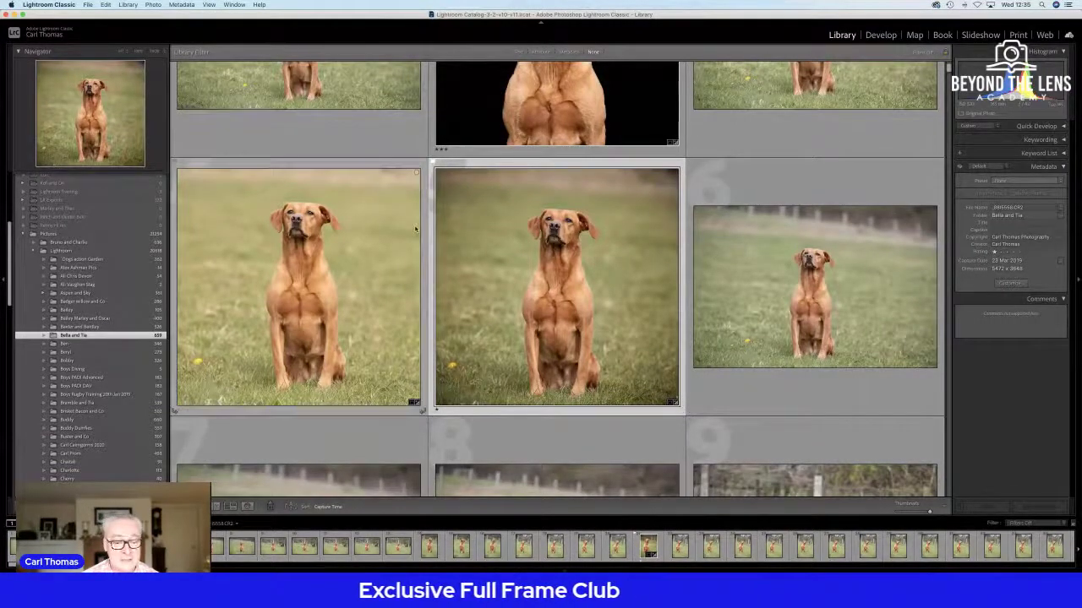
Browse the thumbnails in the Bella and Tia folder to review the photos of both dogs
scroll(416, 226, down, 2)
scroll(417, 226, down, 2)
scroll(422, 226, up, 3)
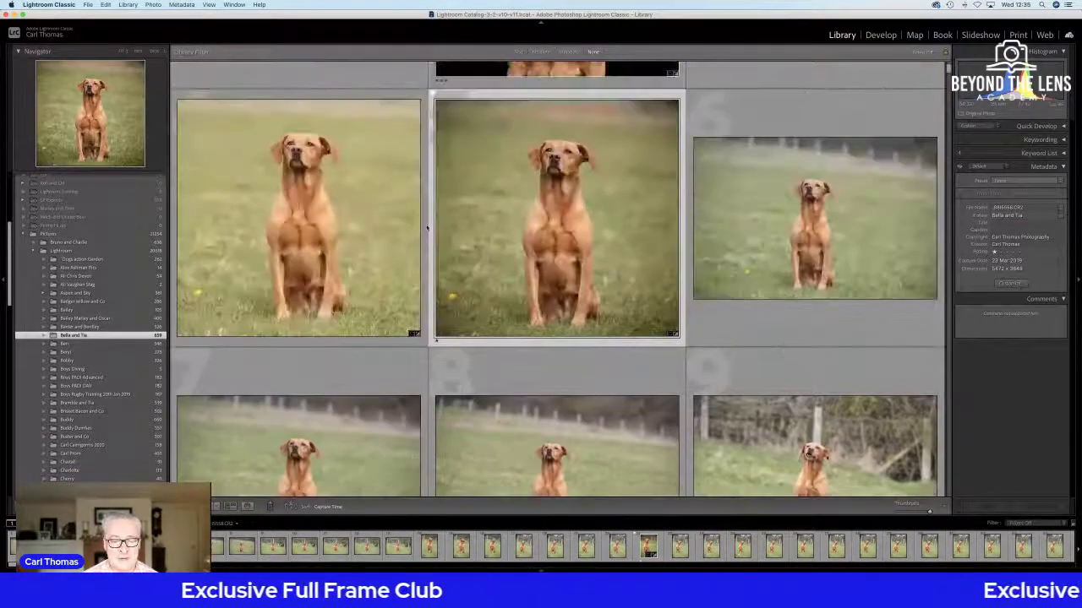
scroll(427, 227, down, 4)
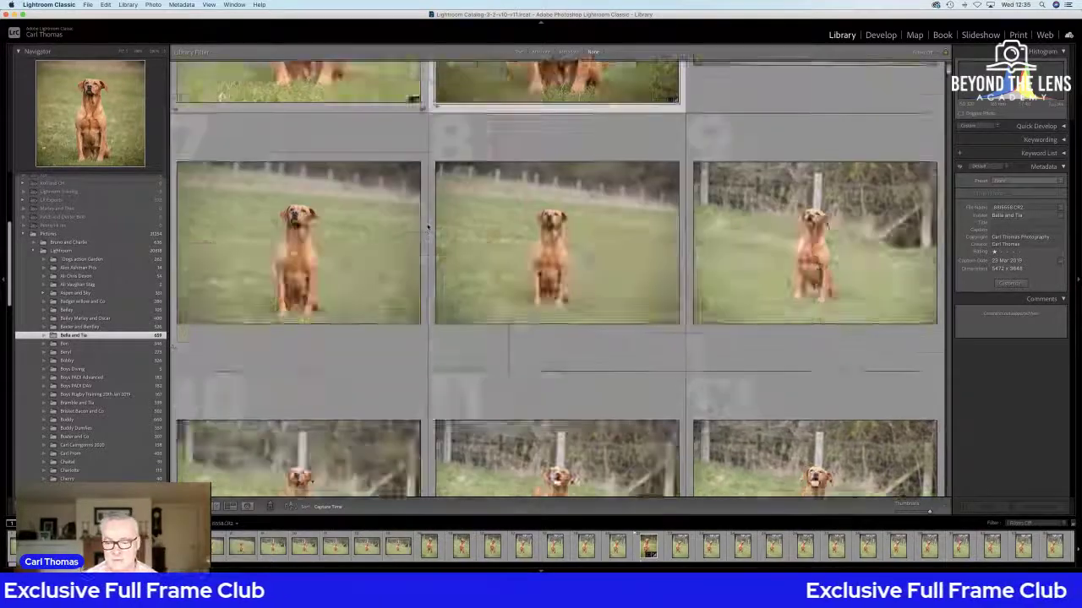
scroll(428, 227, down, 10)
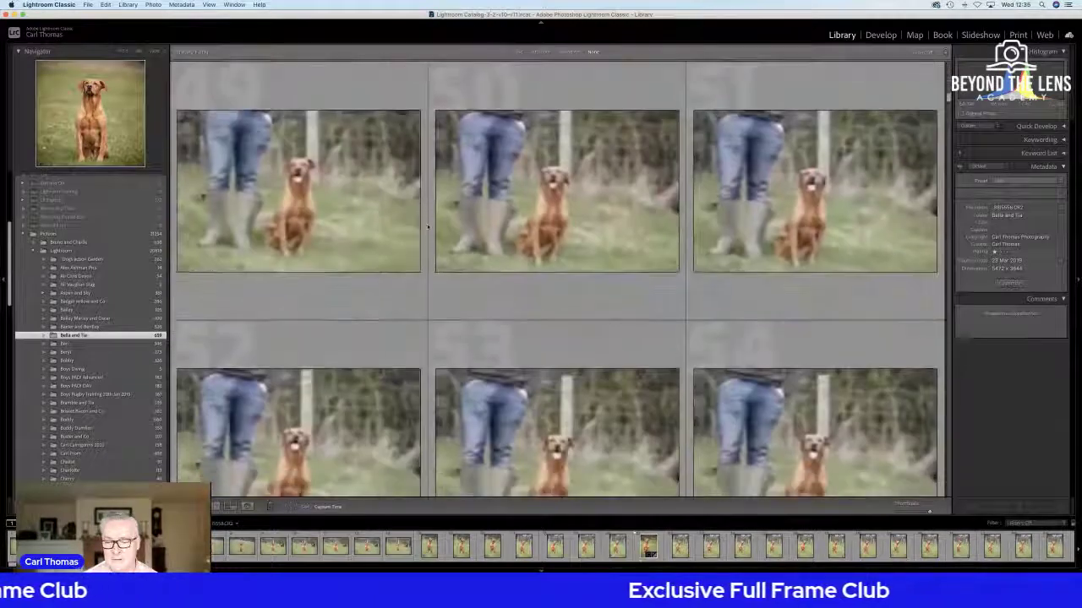
scroll(427, 226, down, 1)
scroll(427, 227, up, 8)
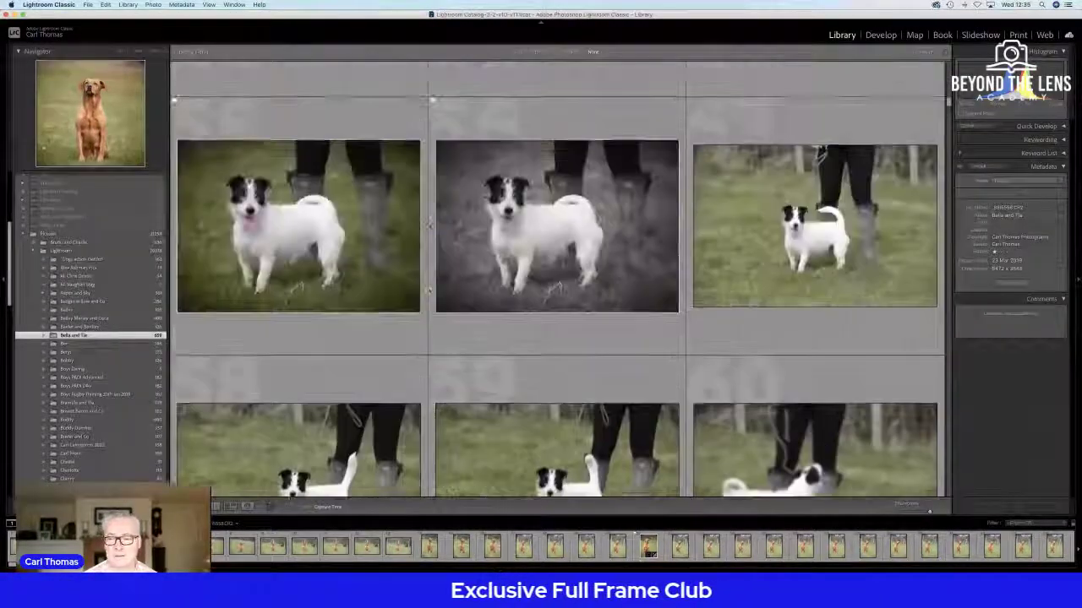
scroll(427, 227, up, 5)
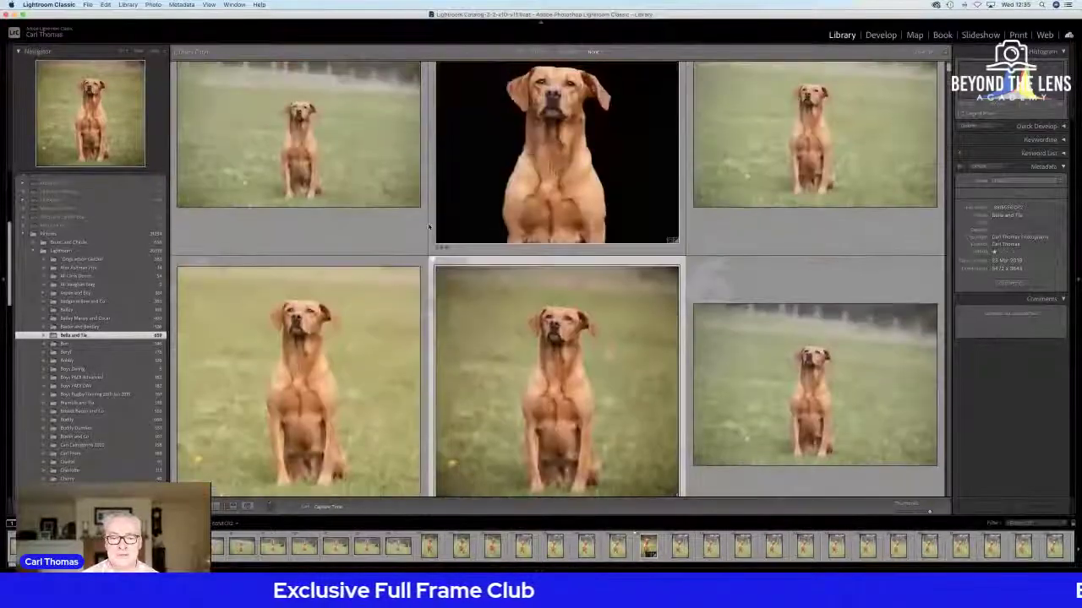
scroll(428, 226, up, 3)
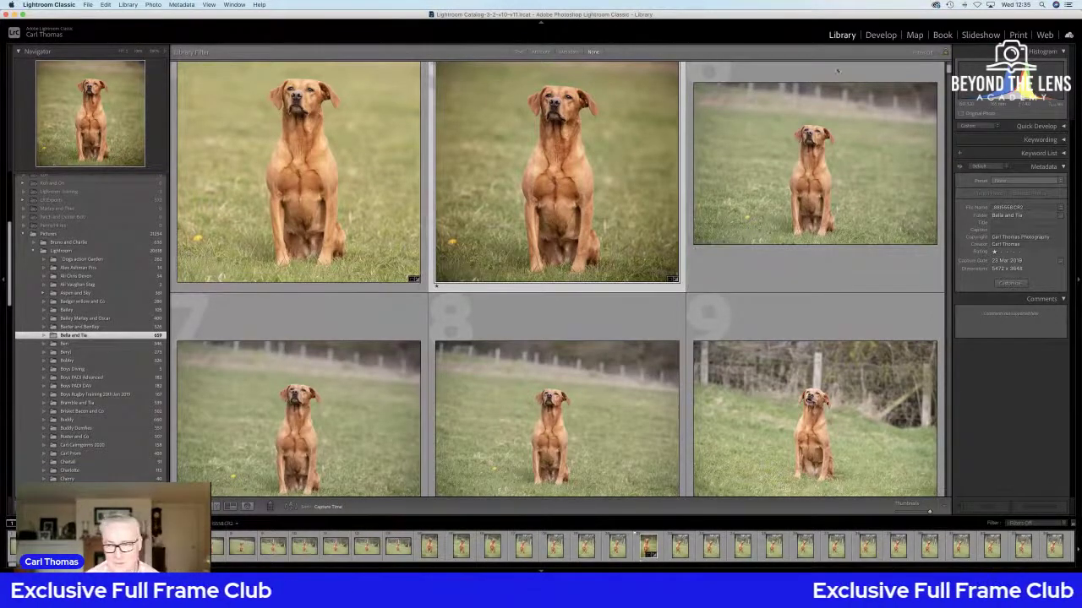
Open the selected dog photo in the Develop module and rotate its crop by about -2 degrees
click(879, 37)
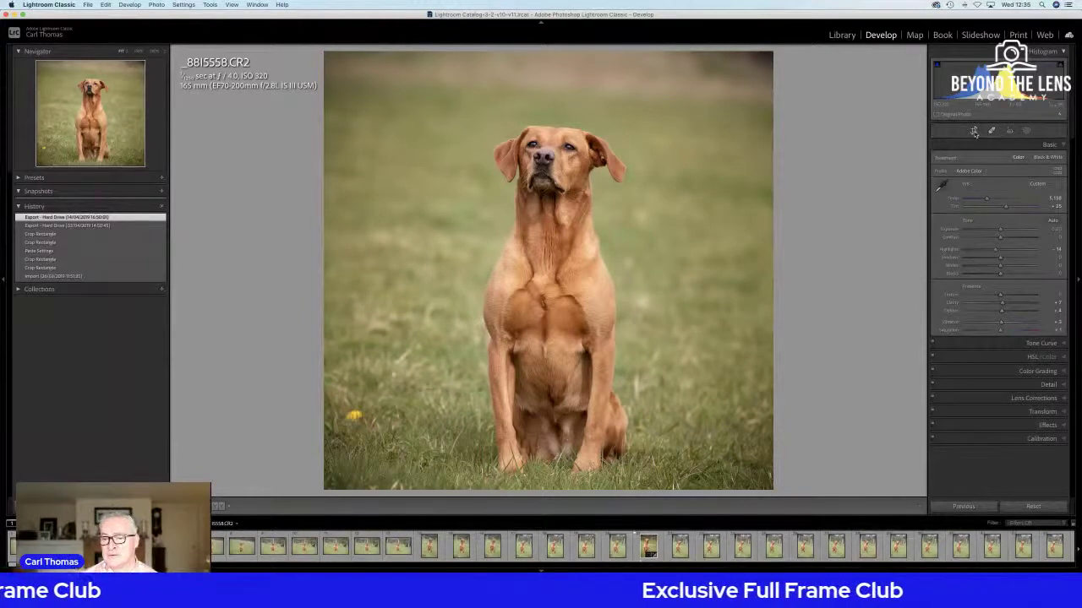
click(974, 131)
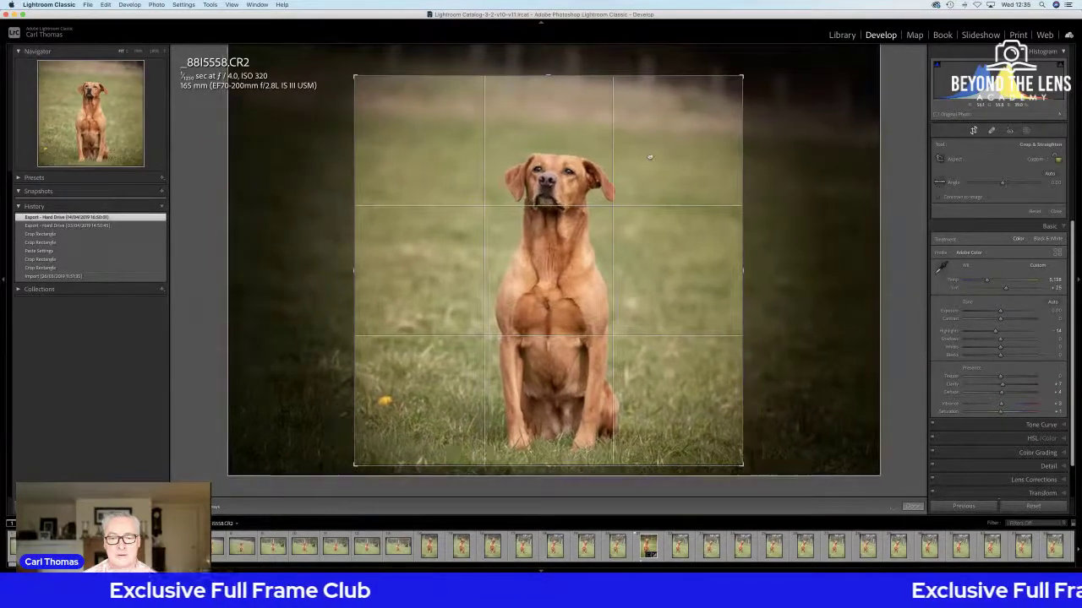
drag(650, 158, 657, 158)
drag(769, 181, 766, 173)
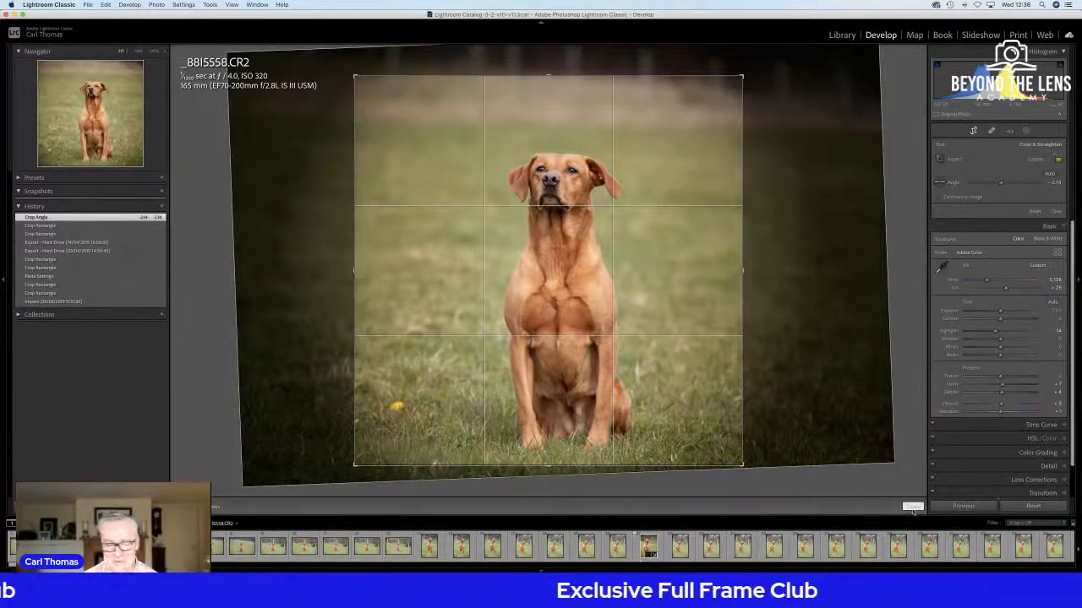
click(913, 507)
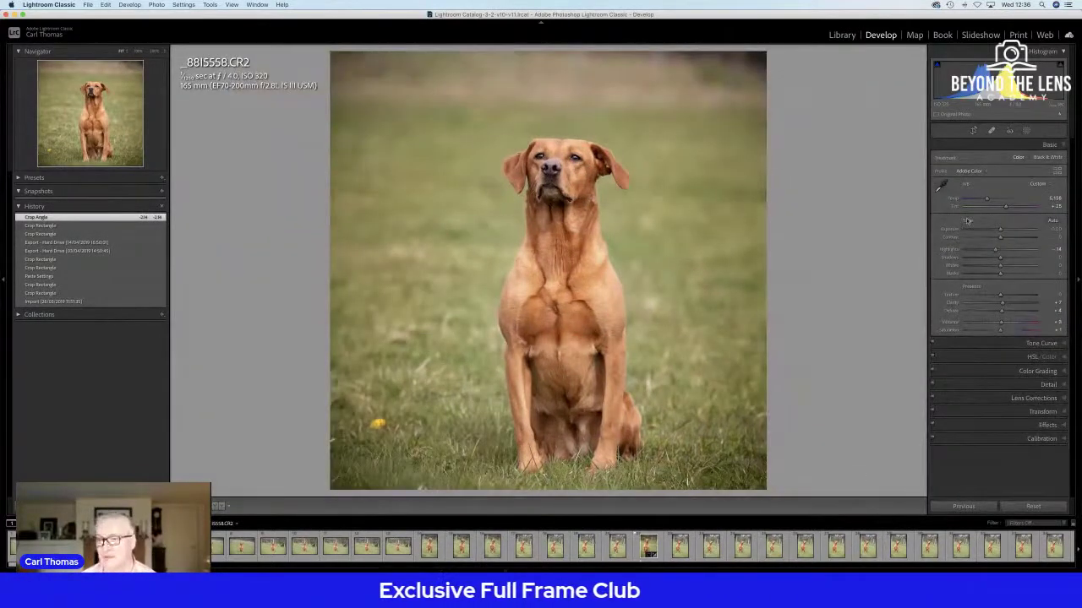
Remove the yellow flower in the grass with Spot Removal, sampling the clean grass between it and the dog
click(992, 131)
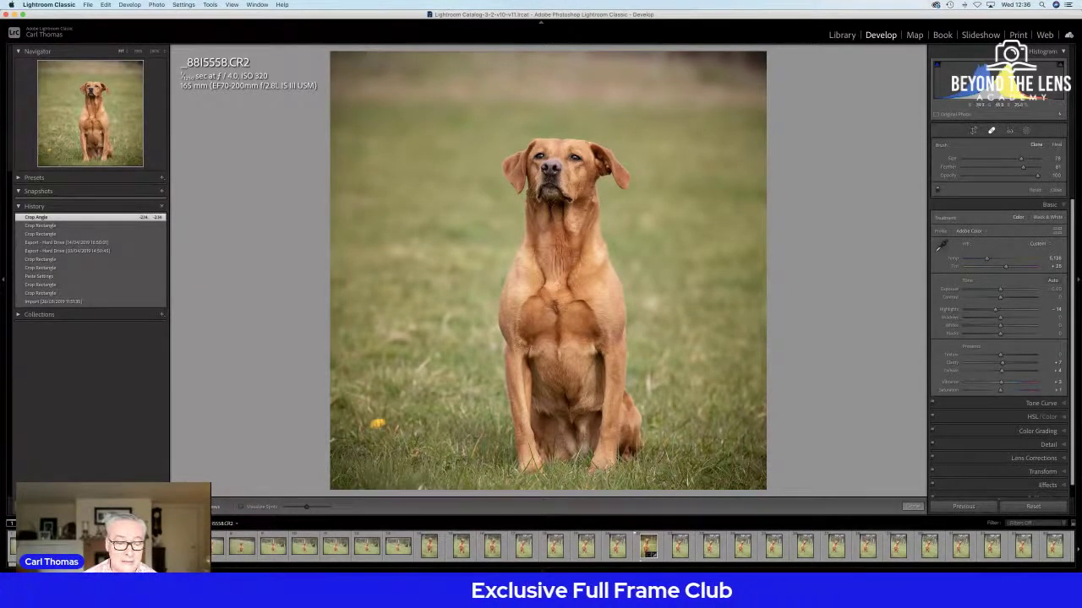
click(379, 424)
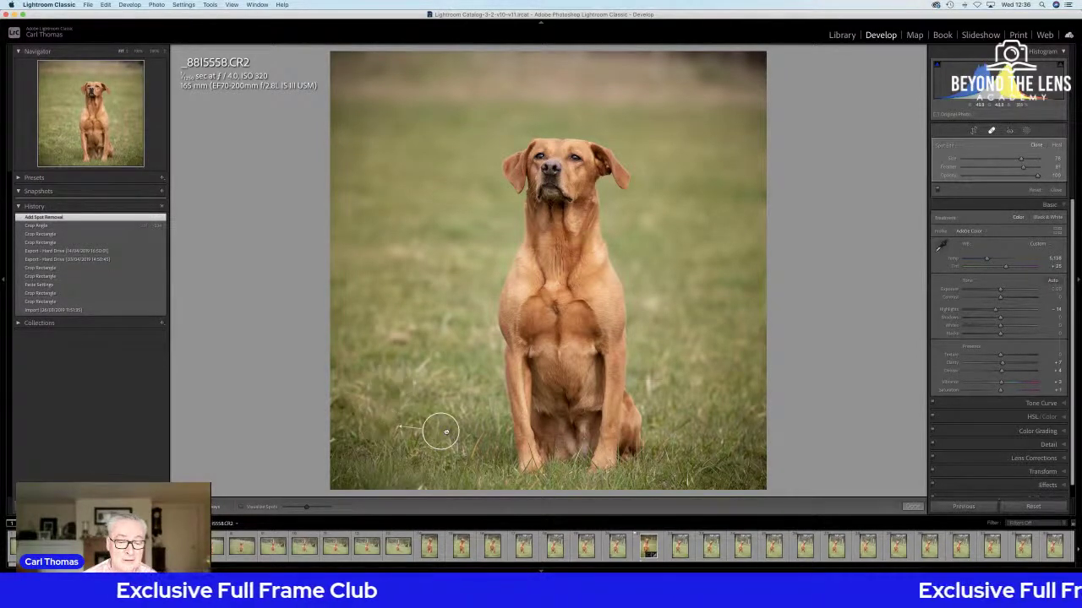
drag(442, 426, 442, 426)
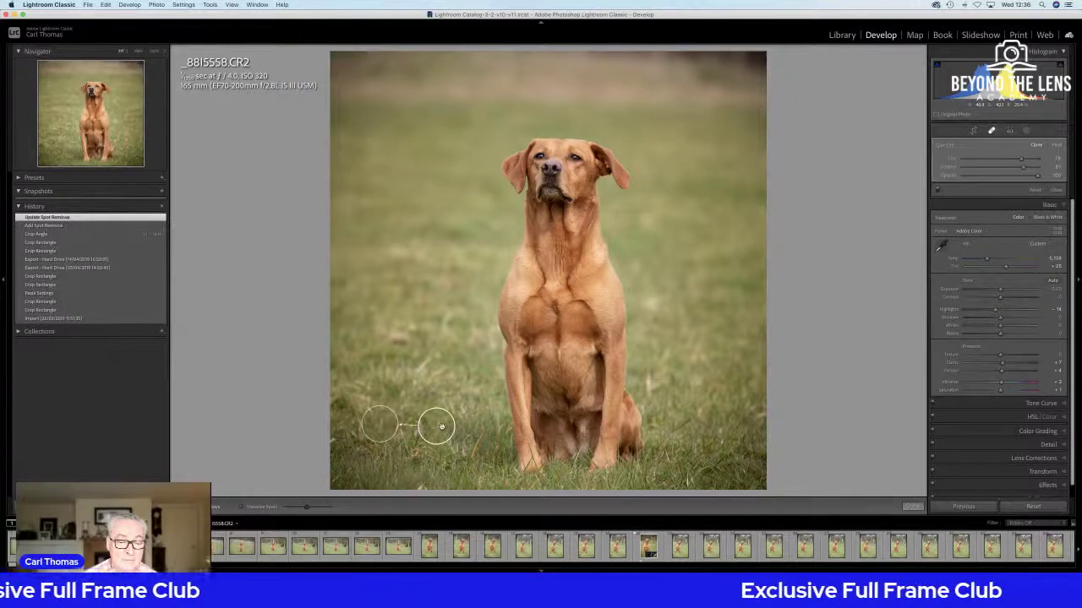
click(911, 507)
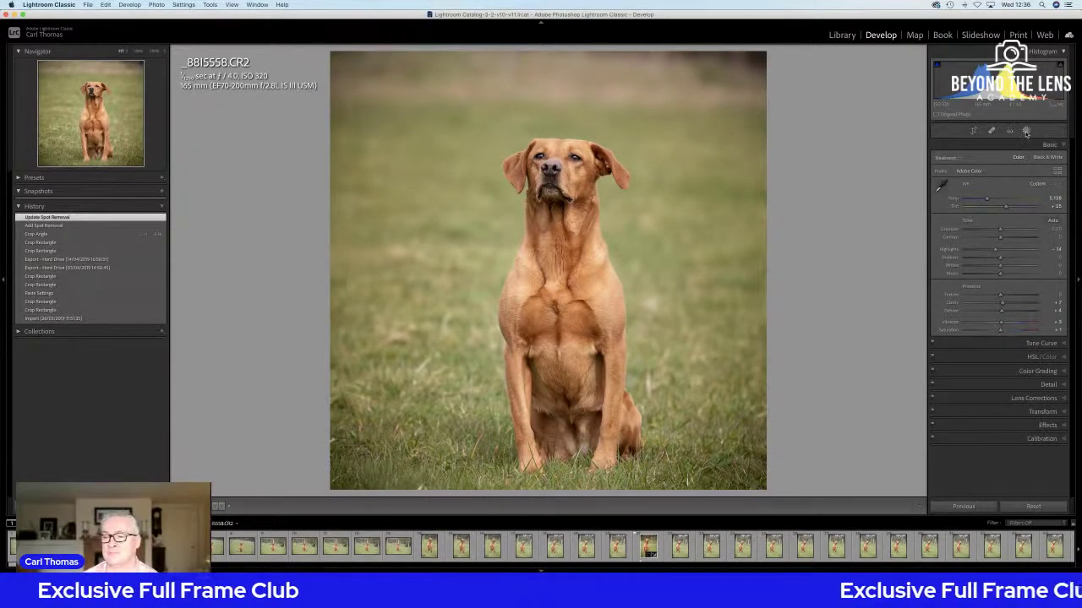
Delete the photo's two existing masks, Mask 2 and Mask 1
click(1026, 132)
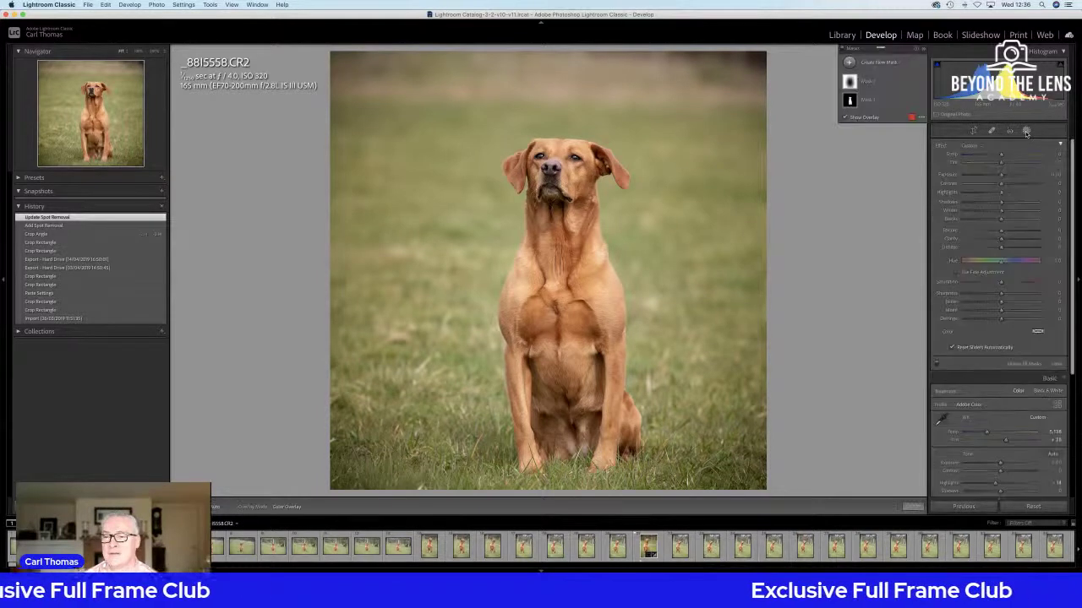
click(923, 118)
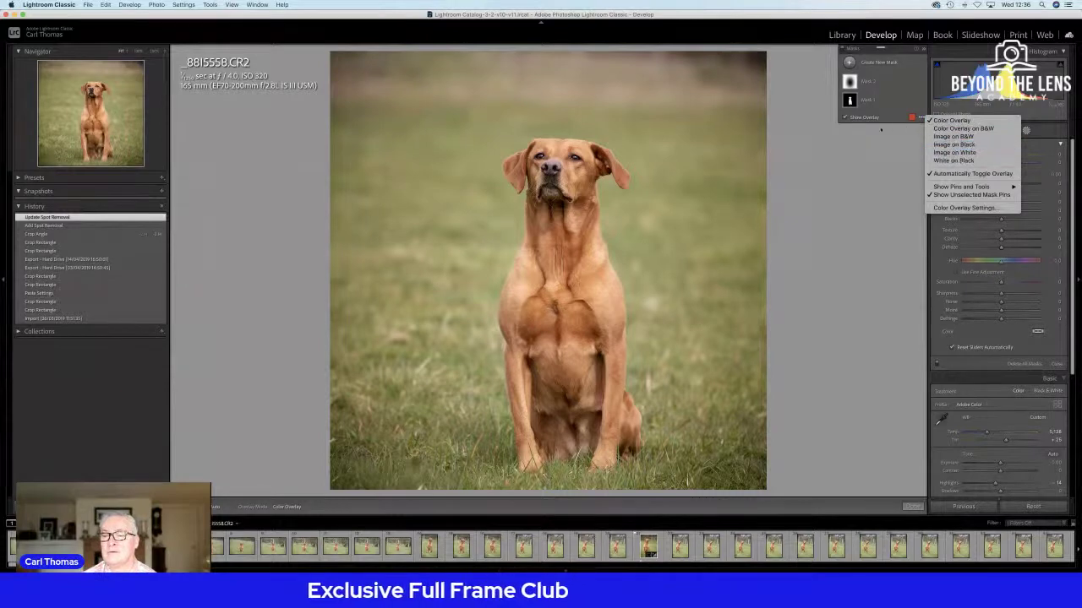
click(881, 129)
click(913, 80)
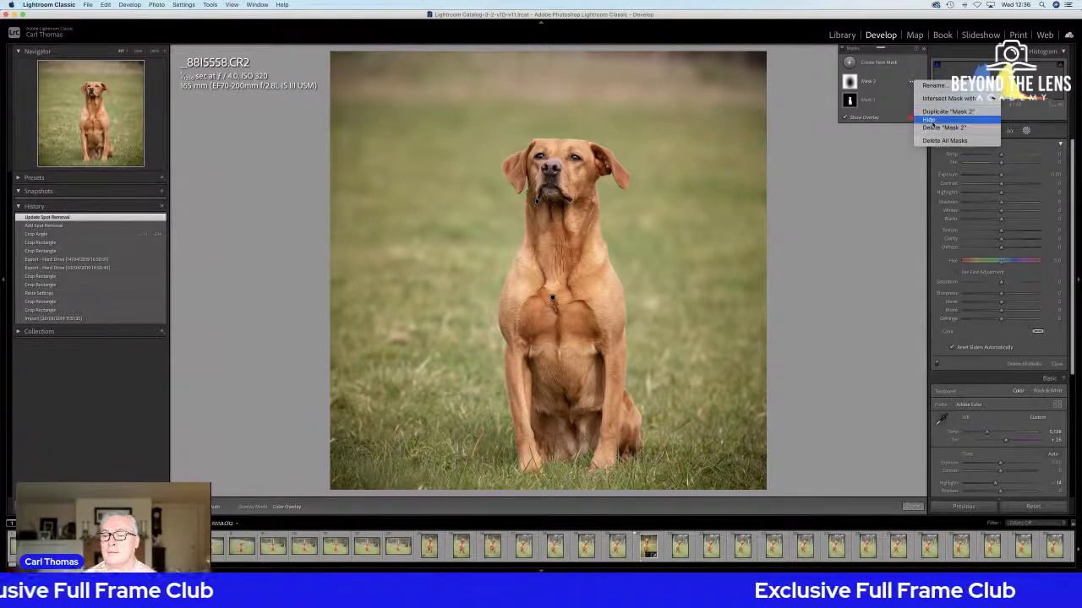
click(928, 119)
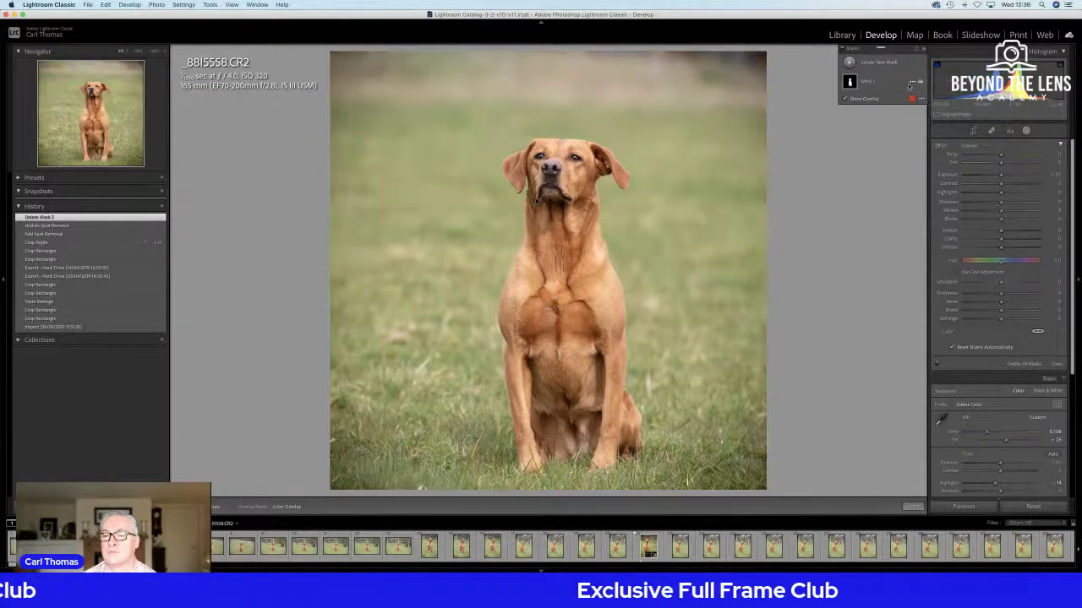
click(911, 84)
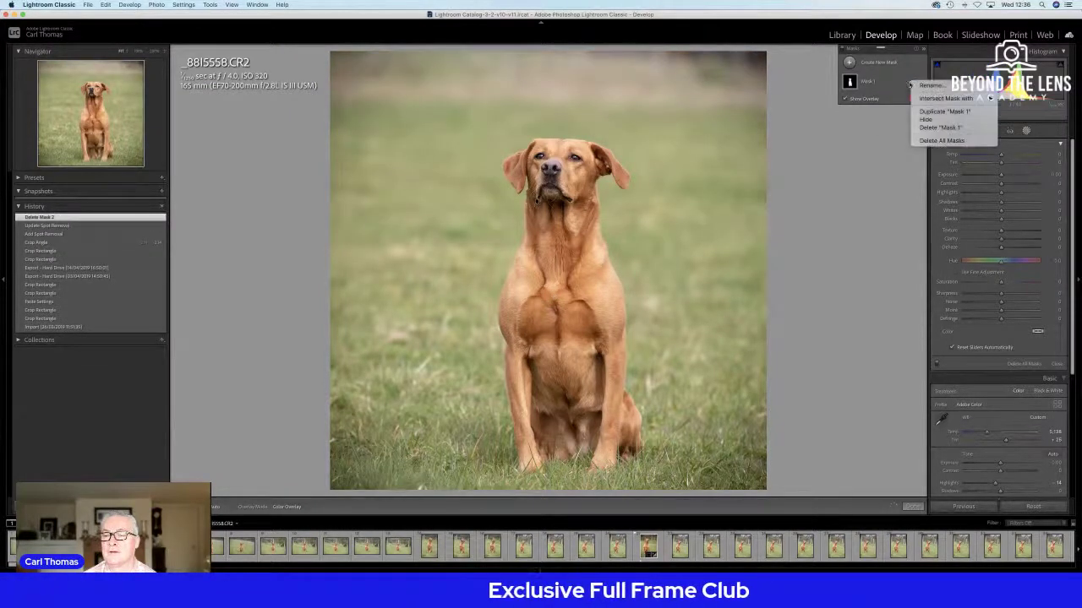
click(940, 128)
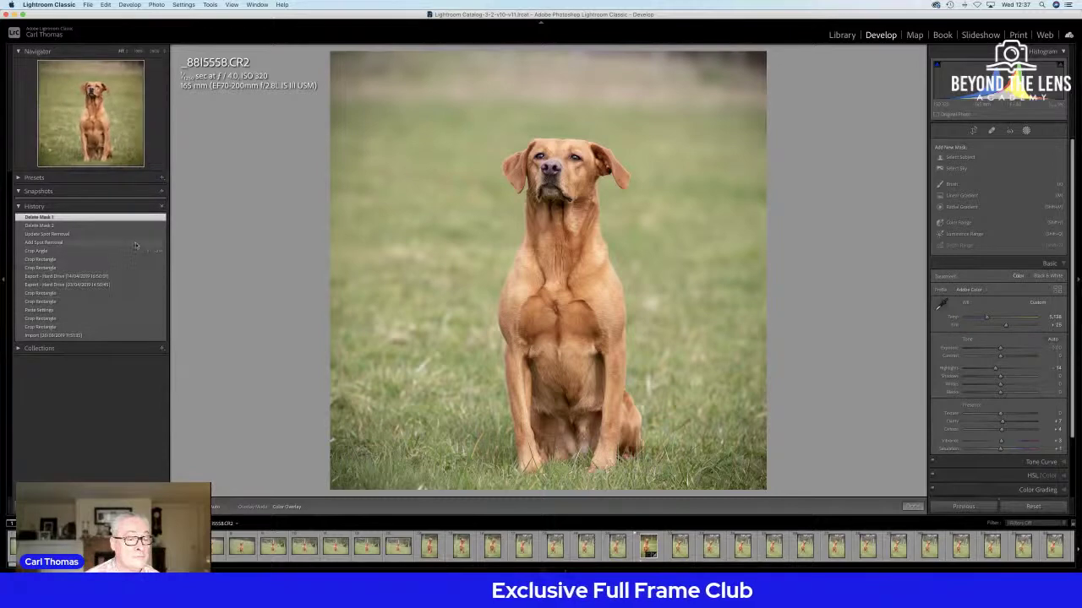
Add a linear gradient mask fading from the photo's upper edge down to the dog's chin
click(1028, 131)
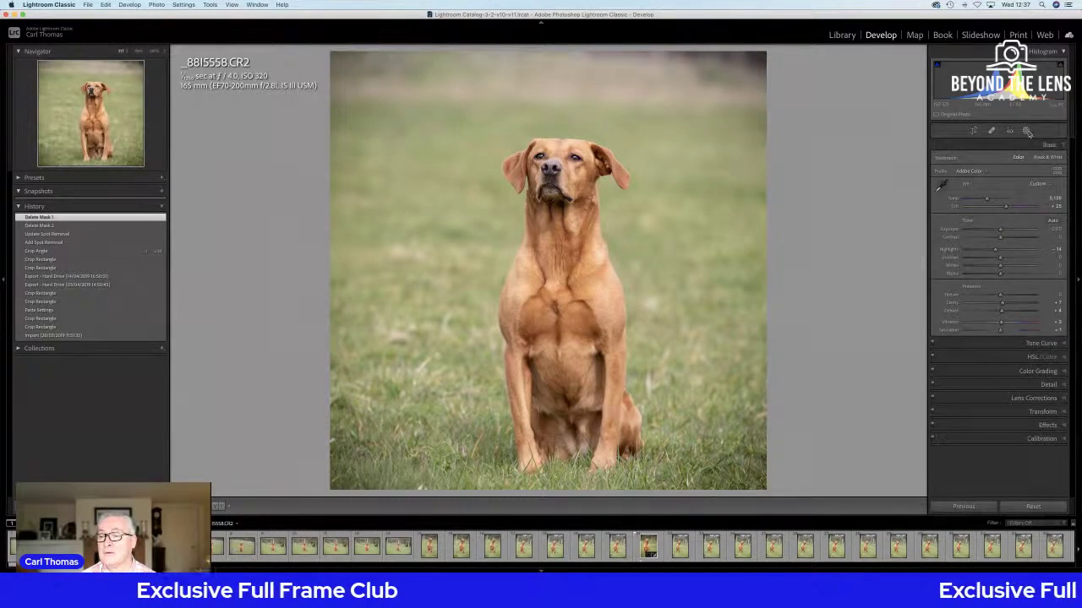
click(1028, 131)
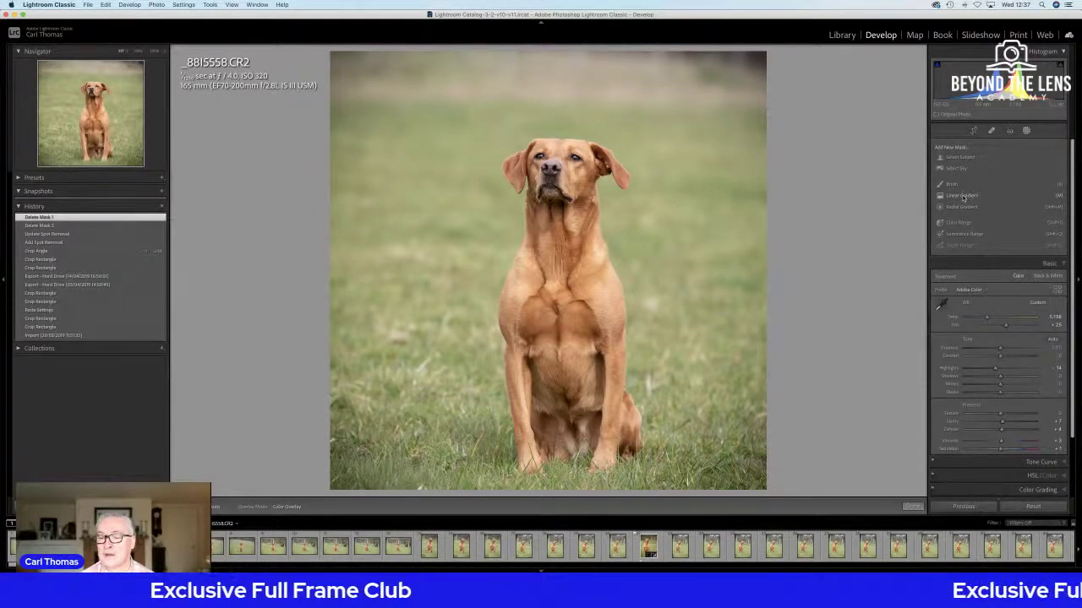
click(963, 197)
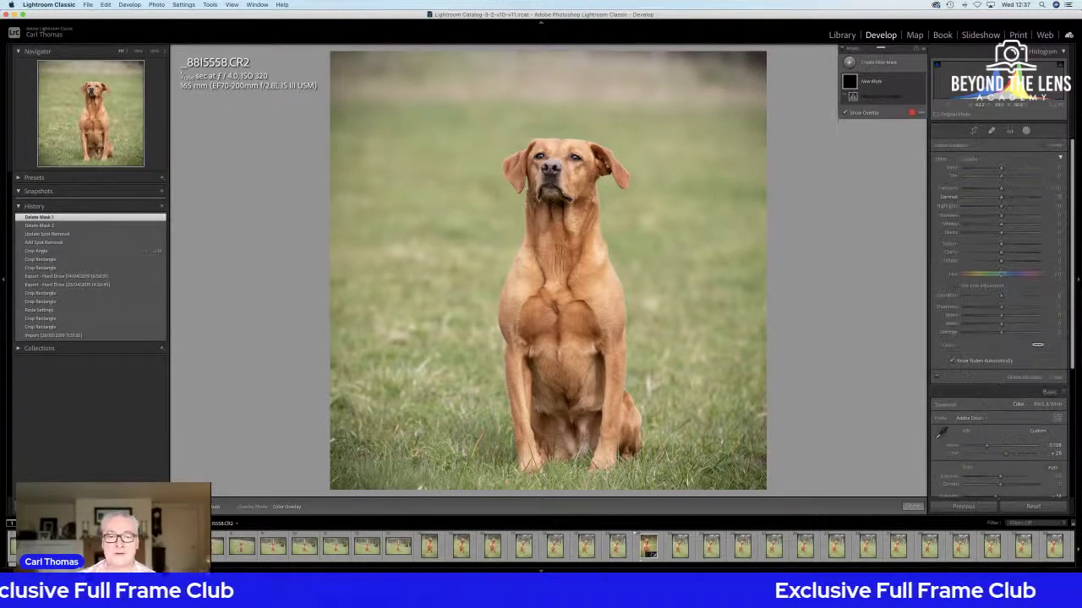
drag(537, 50, 537, 207)
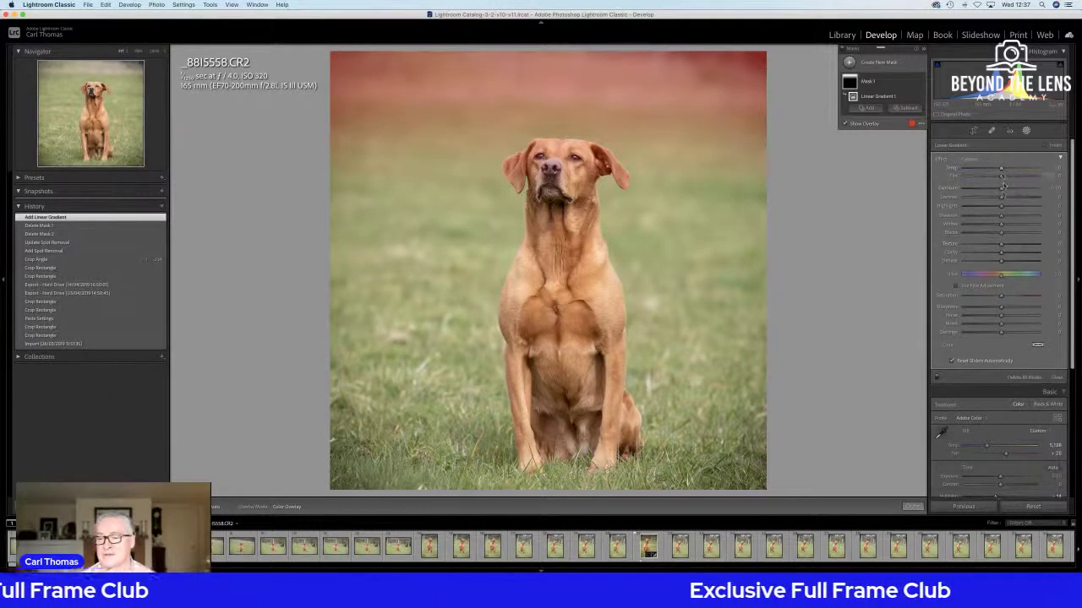
Try exposure and tint adjustments on the linear gradient with its overlay toggled, and delete the gradient's mask
mouse_move(1002, 194)
mouse_down()
mouse_move(989, 193)
mouse_move(1000, 192)
mouse_up()
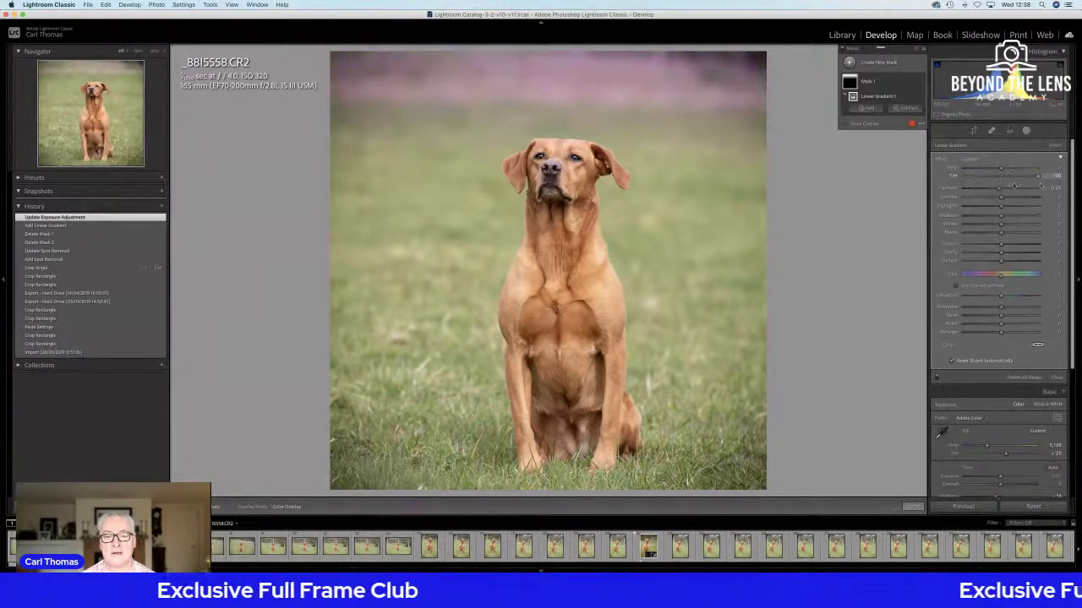
drag(1001, 177, 1001, 187)
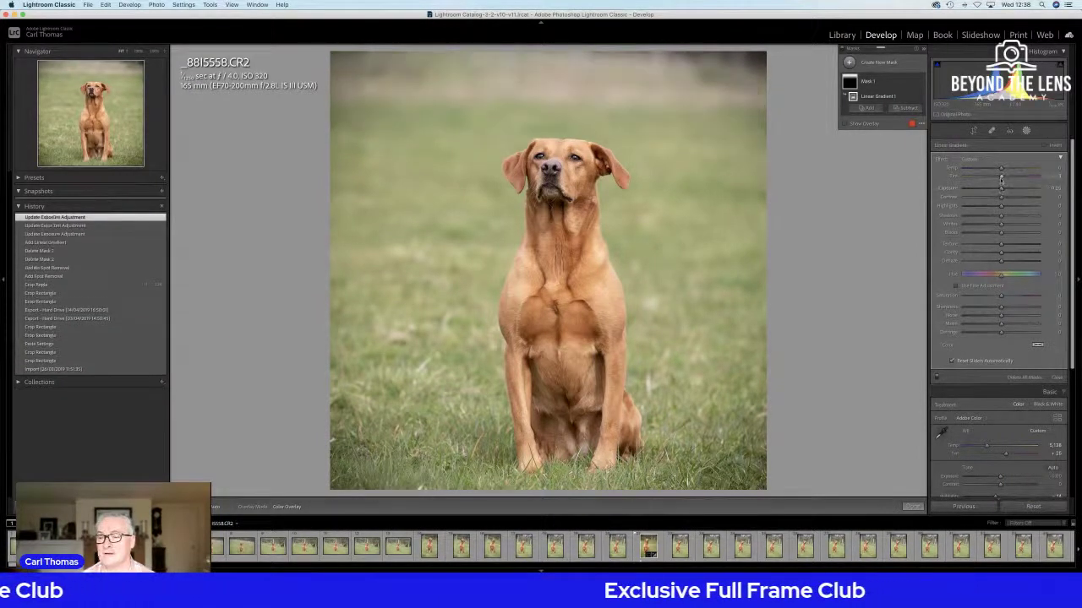
key(o)
click(1001, 177)
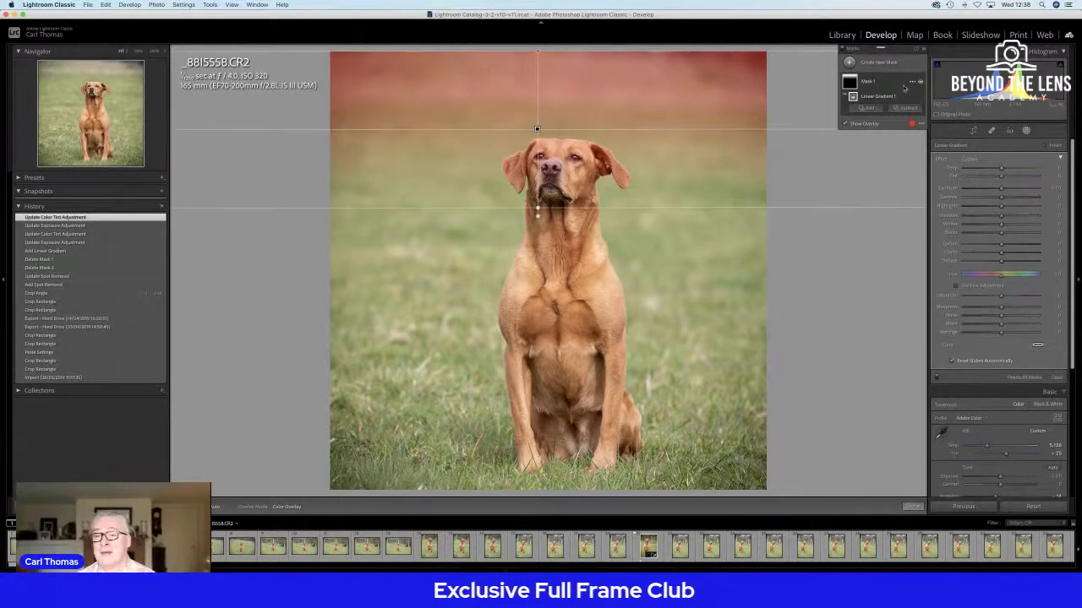
click(912, 82)
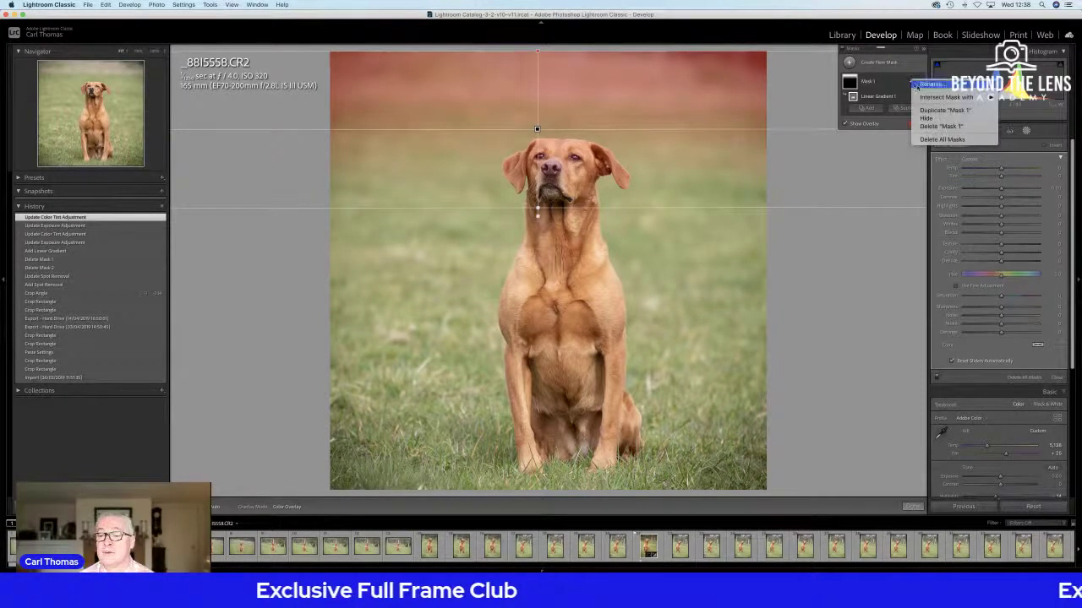
click(935, 126)
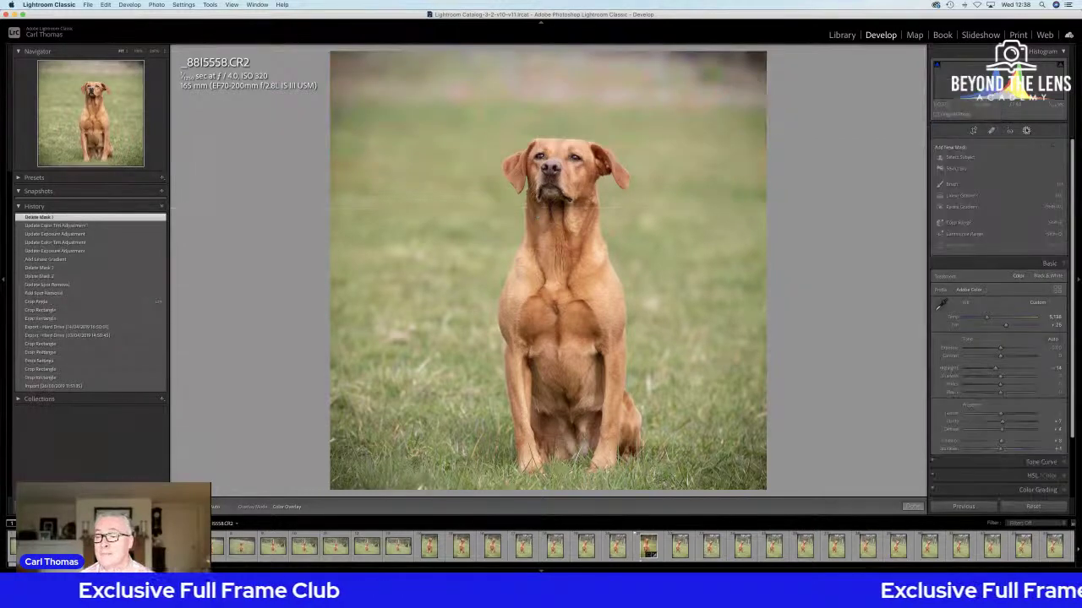
Mask an oval around the whole dog with a low-feather radial gradient and slightly lower the exposure inside it
click(976, 207)
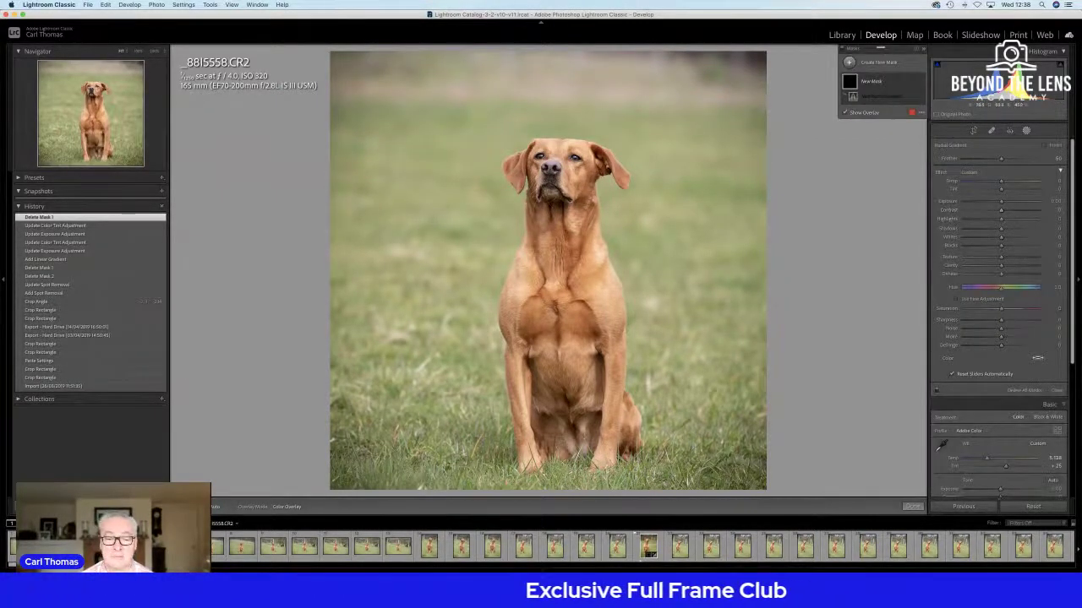
drag(542, 241, 584, 369)
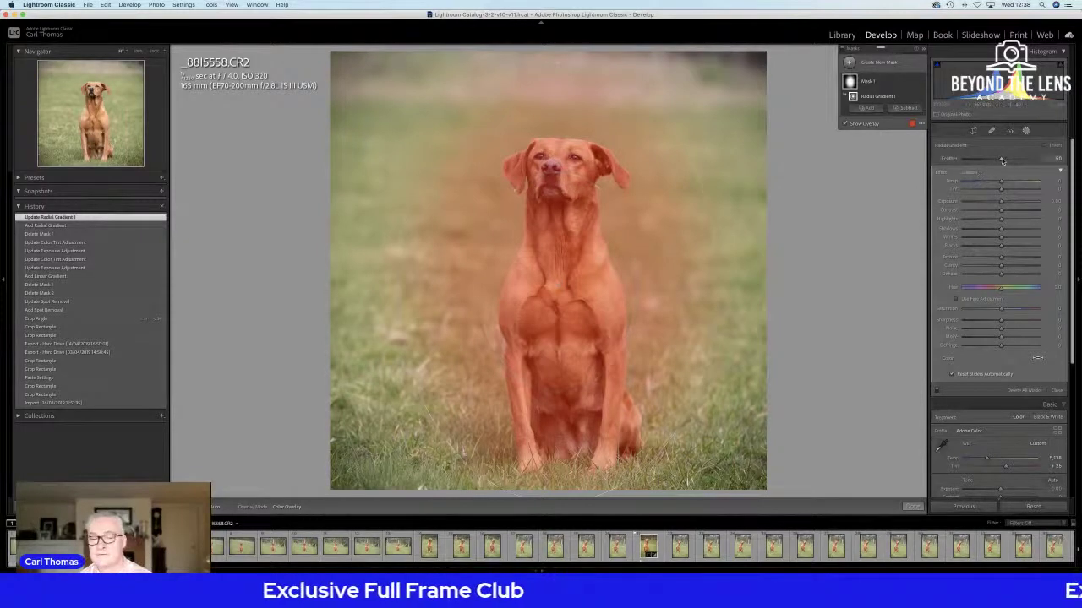
drag(1001, 161, 968, 159)
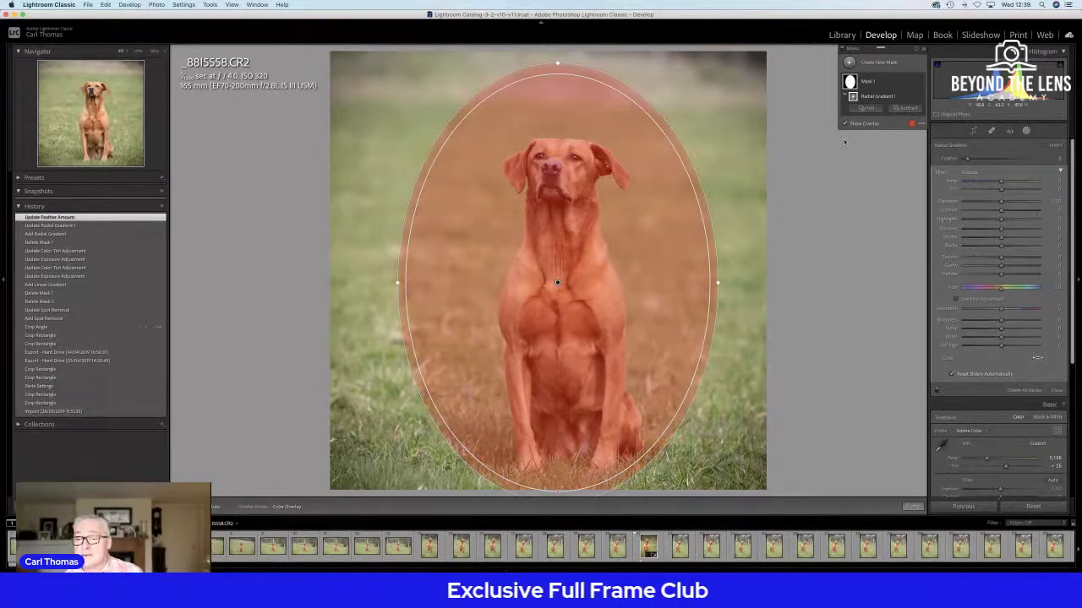
drag(999, 208, 1000, 205)
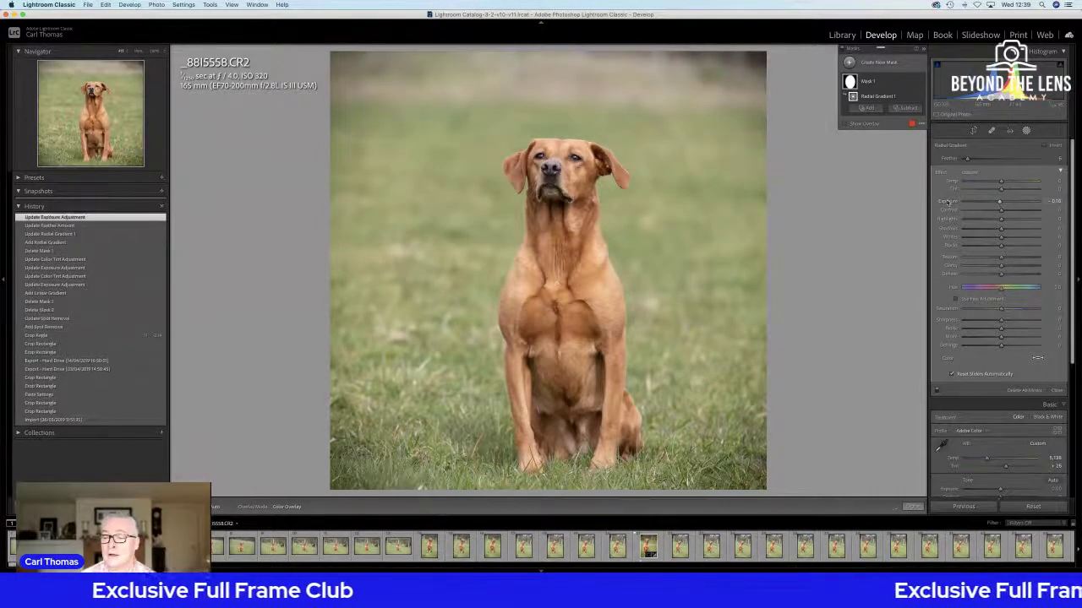
Try darkening the area outside the oval by inverting the radial gradient, lowering its exposure and raising the feather to about 41
double_click(953, 203)
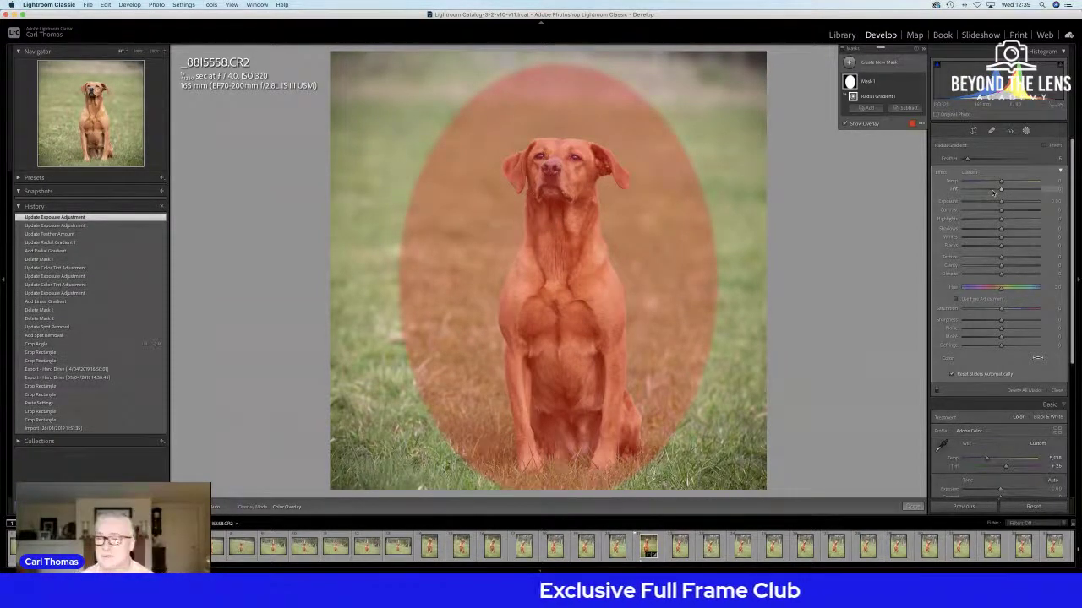
click(1045, 145)
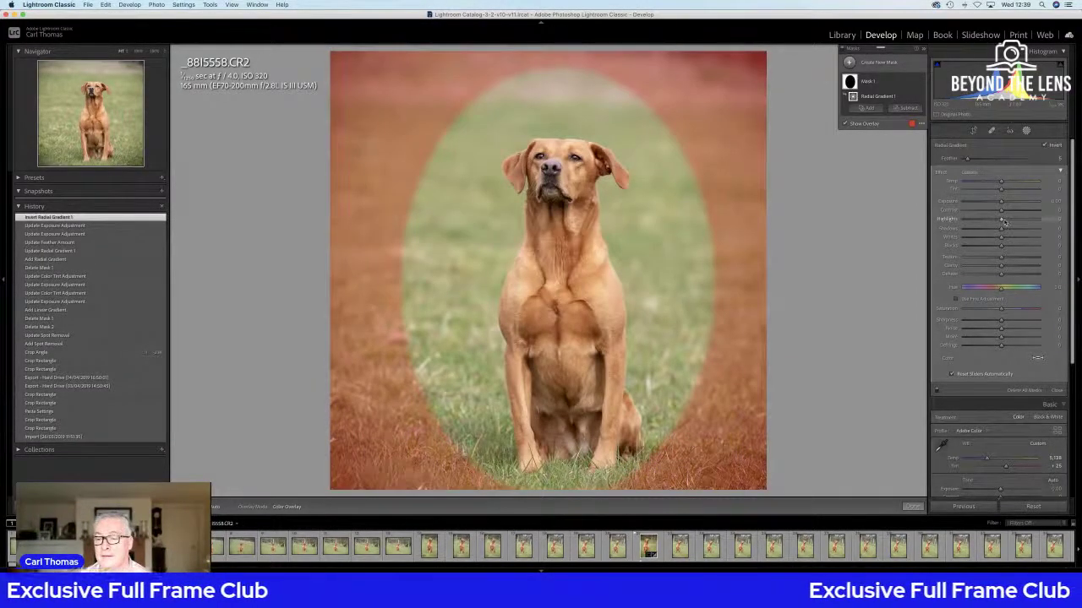
drag(1001, 203, 993, 203)
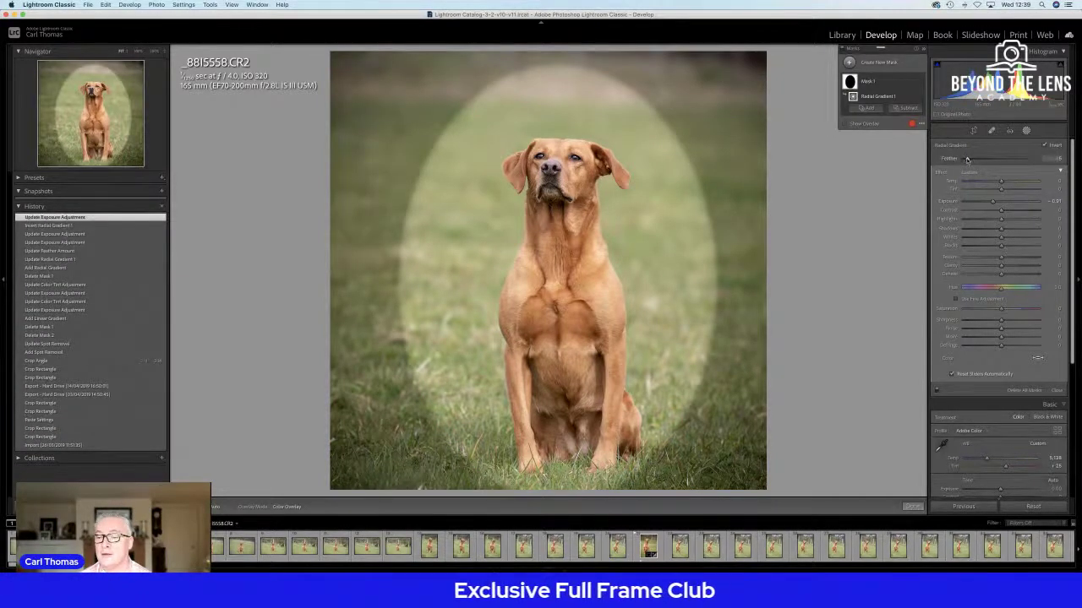
drag(967, 159, 991, 161)
drag(993, 201, 984, 202)
mouse_move(991, 159)
mouse_down()
mouse_move(953, 167)
mouse_move(1007, 163)
mouse_move(987, 162)
mouse_move(998, 160)
mouse_up()
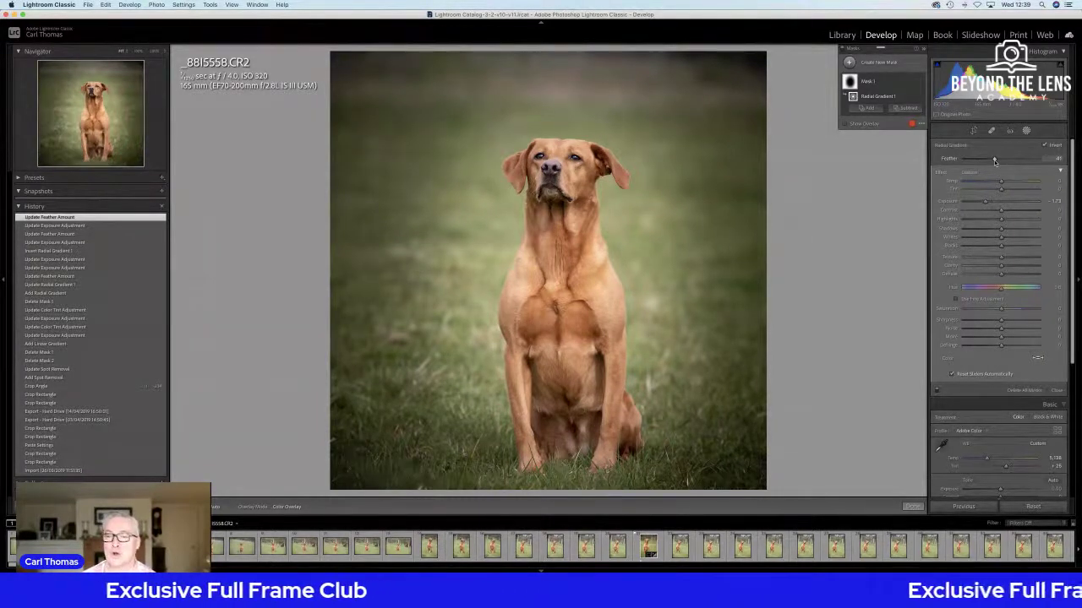
Delete all masks and mask the background instead with an inverted Select Subject mask
click(913, 83)
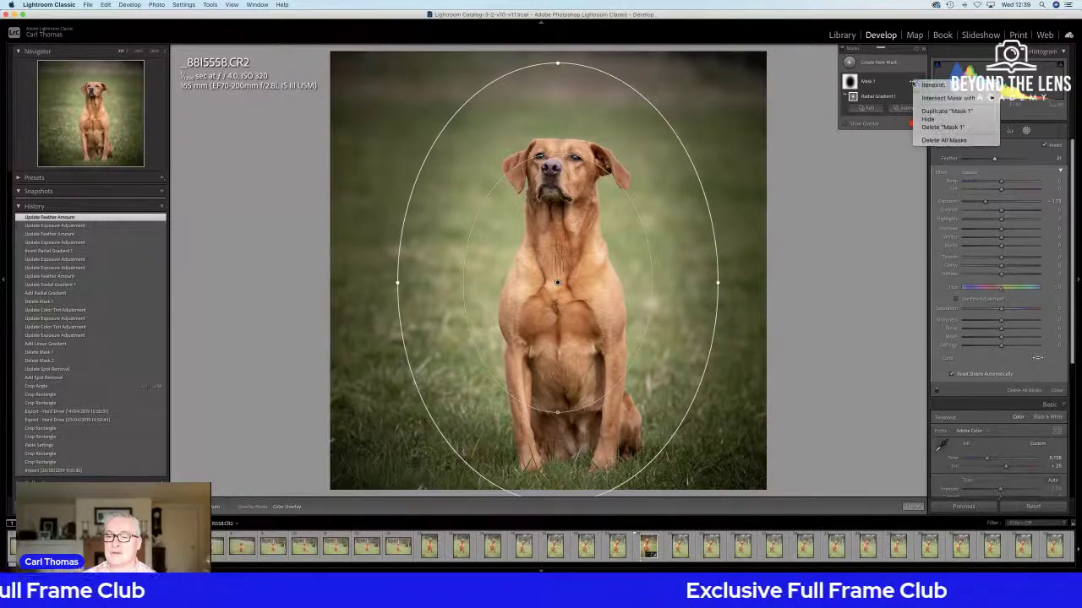
click(941, 140)
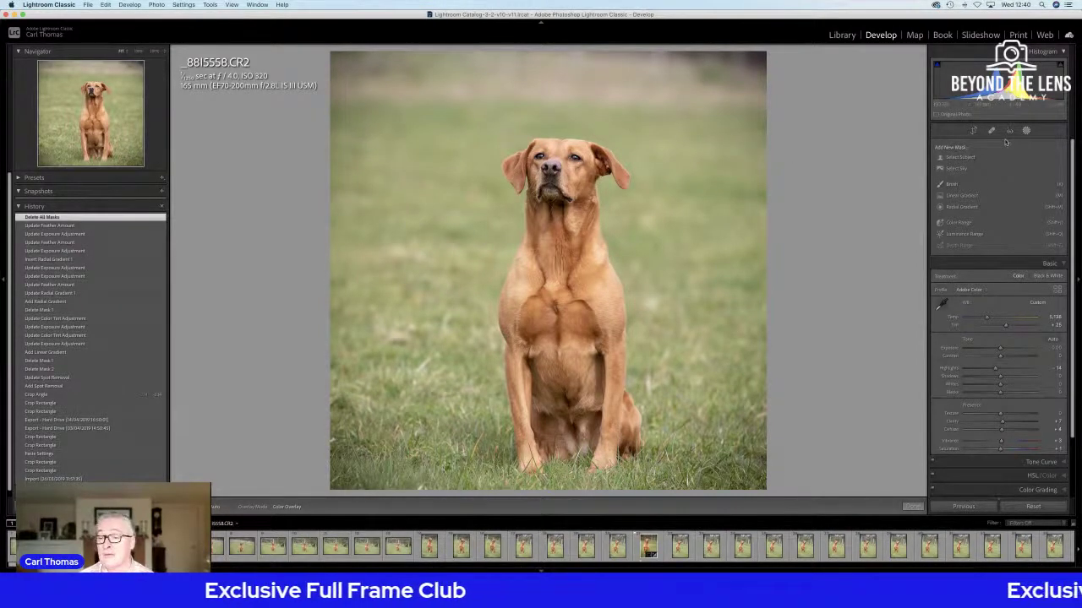
click(962, 159)
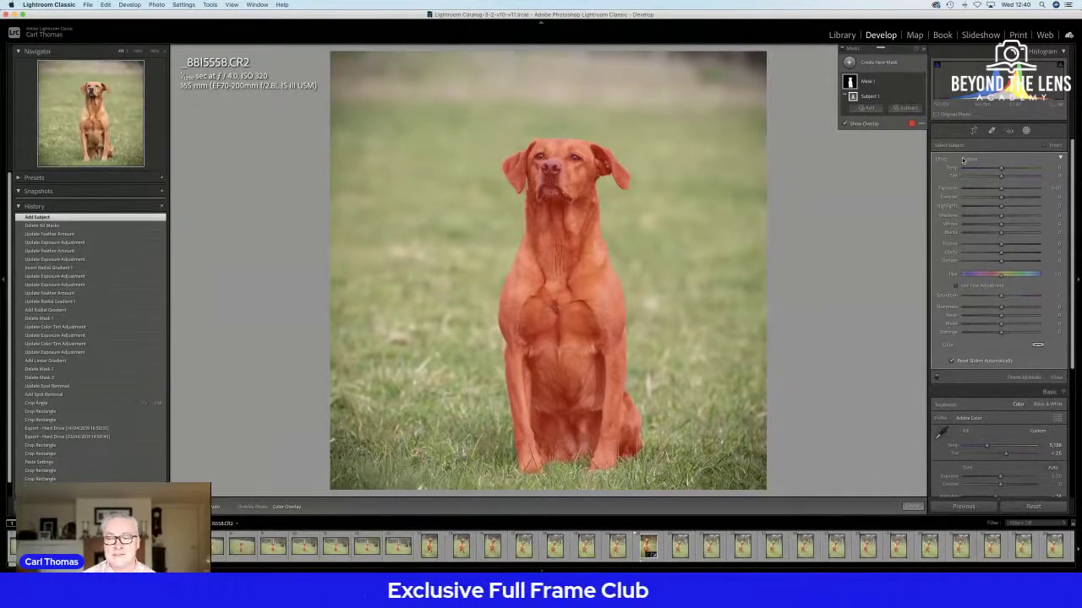
click(1046, 146)
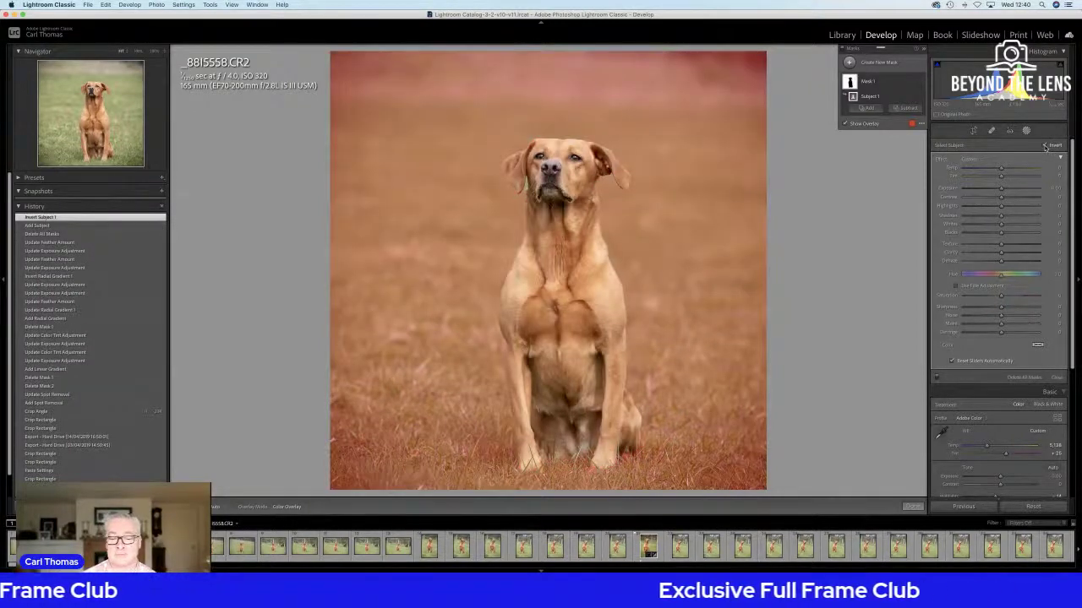
Darken the background mask slightly and warm its colour temperature a little, then close masking
drag(1002, 192, 1016, 169)
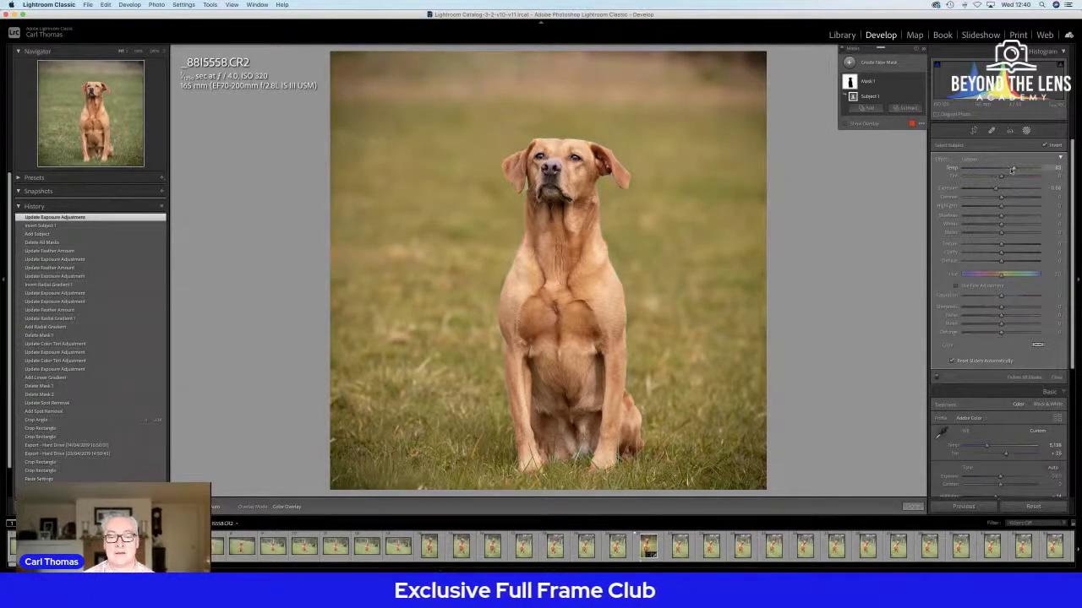
drag(1007, 170, 1007, 169)
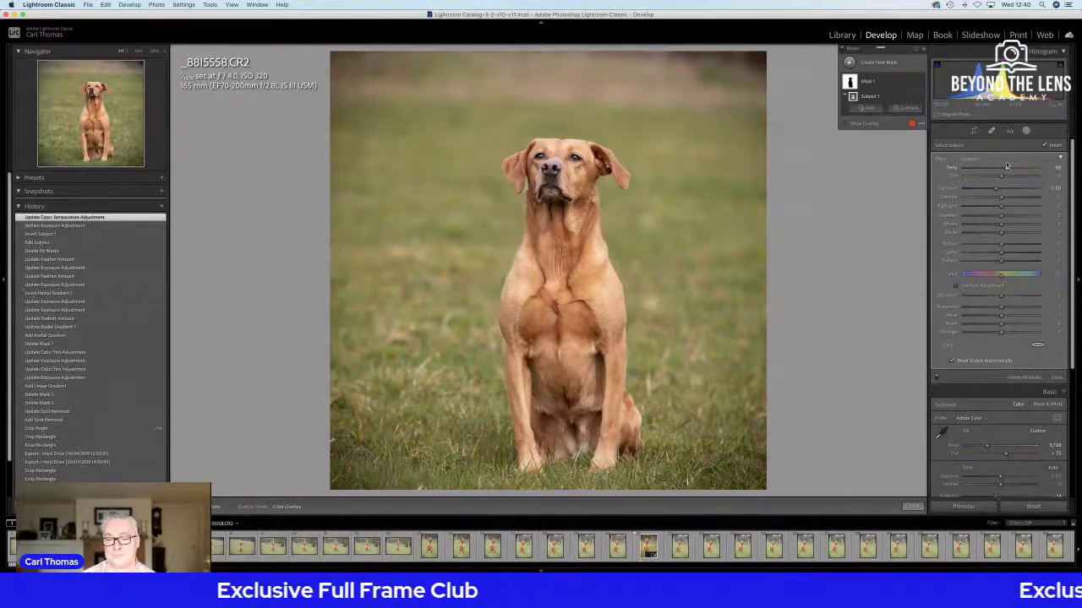
click(1026, 131)
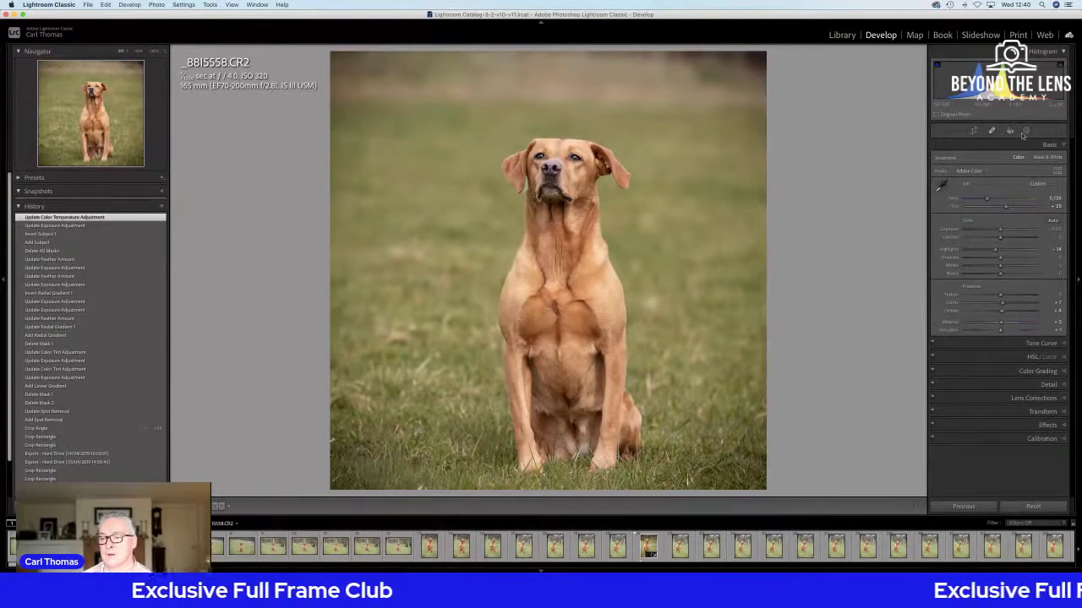
Add a Select Subject mask over the dog, raising exposure to about 0.18, texture to about 30 and warming it slightly
click(1026, 131)
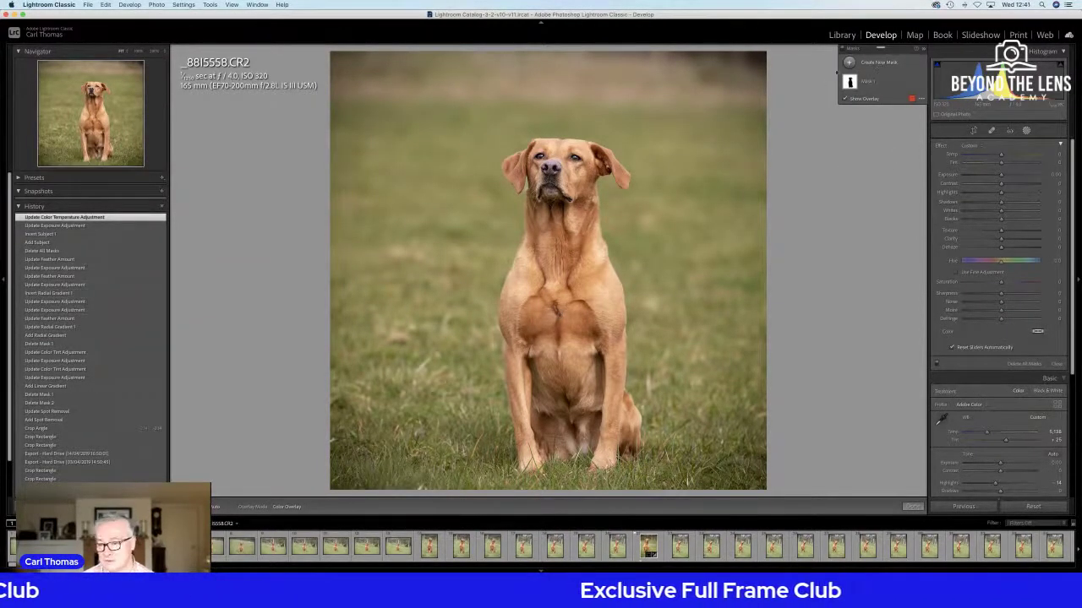
click(880, 64)
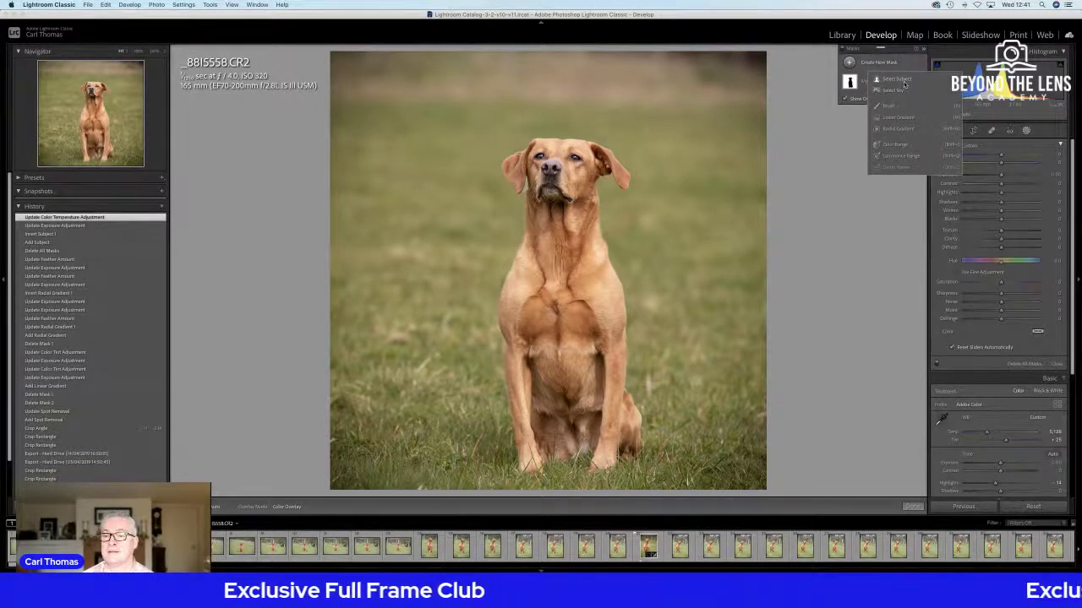
click(904, 82)
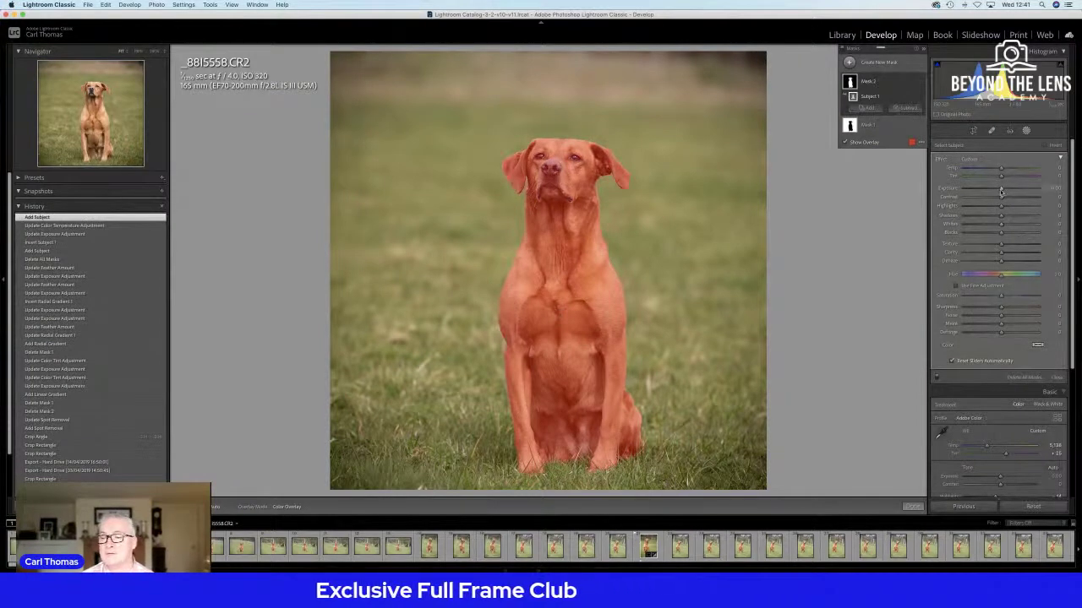
drag(1001, 190, 1006, 190)
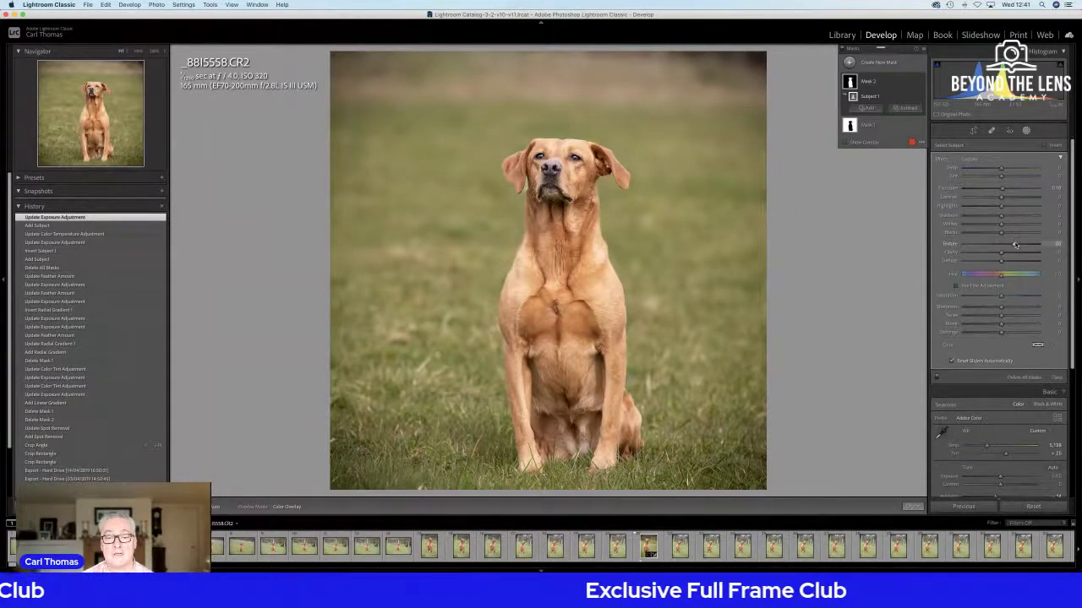
drag(1015, 245, 1013, 245)
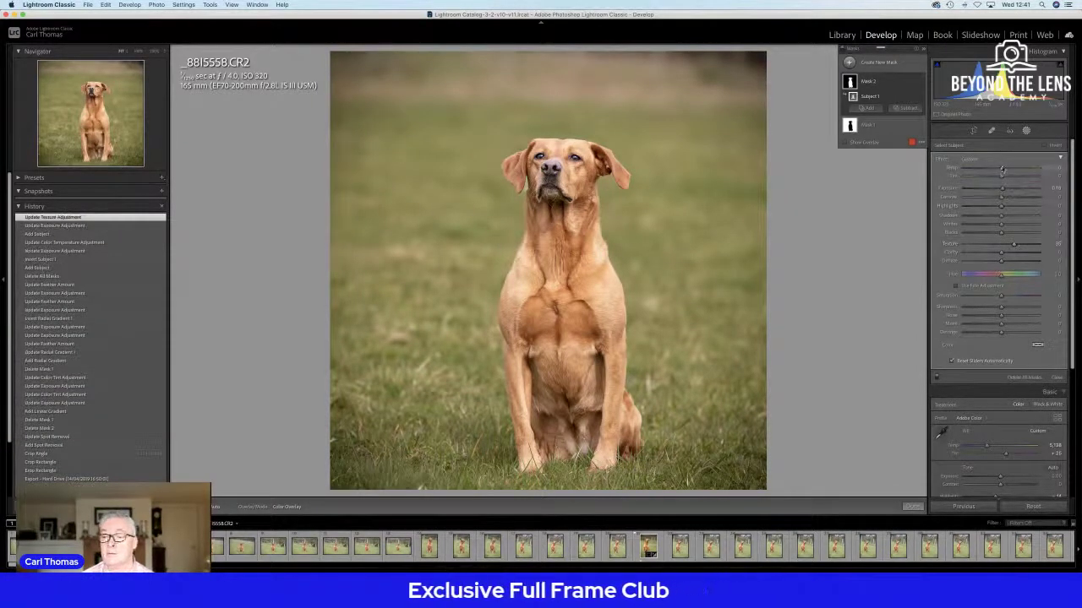
drag(1002, 168, 1004, 168)
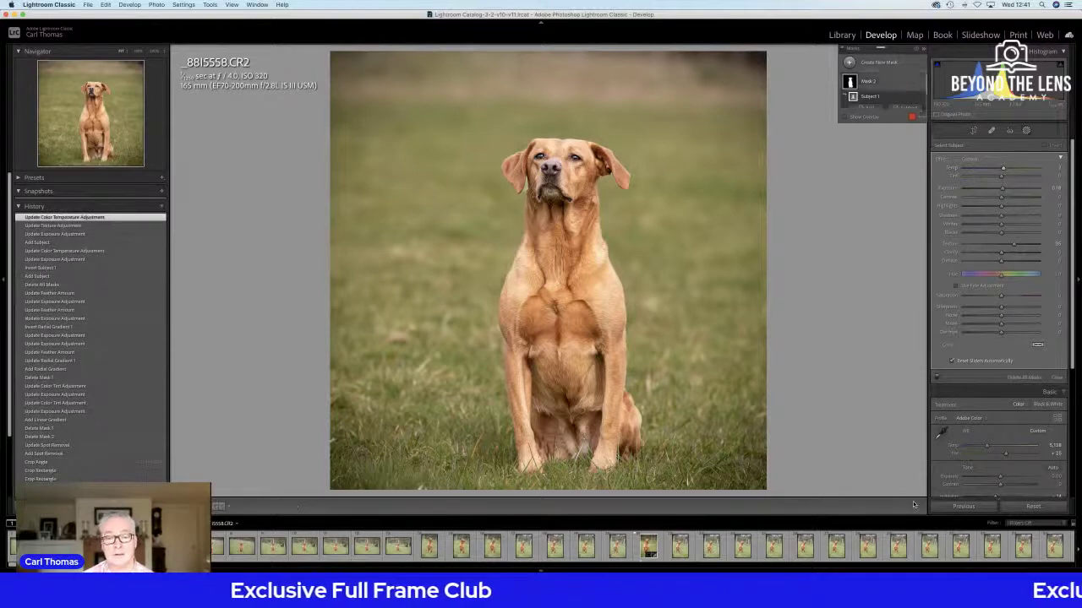
Close masking and check the edited dog portrait in a full-screen preview
click(914, 506)
key(f)
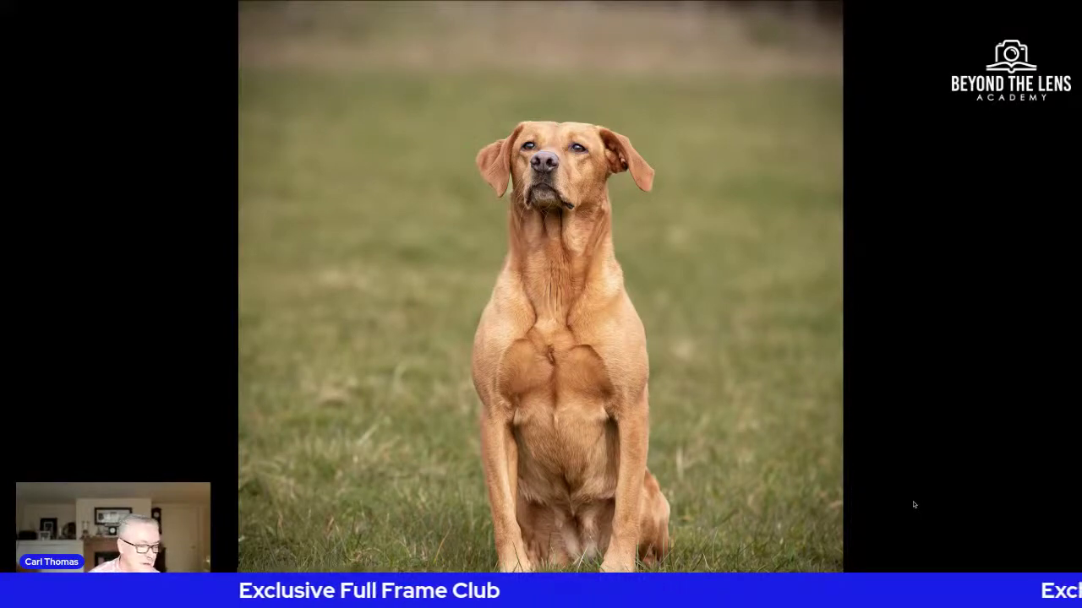
key(f)
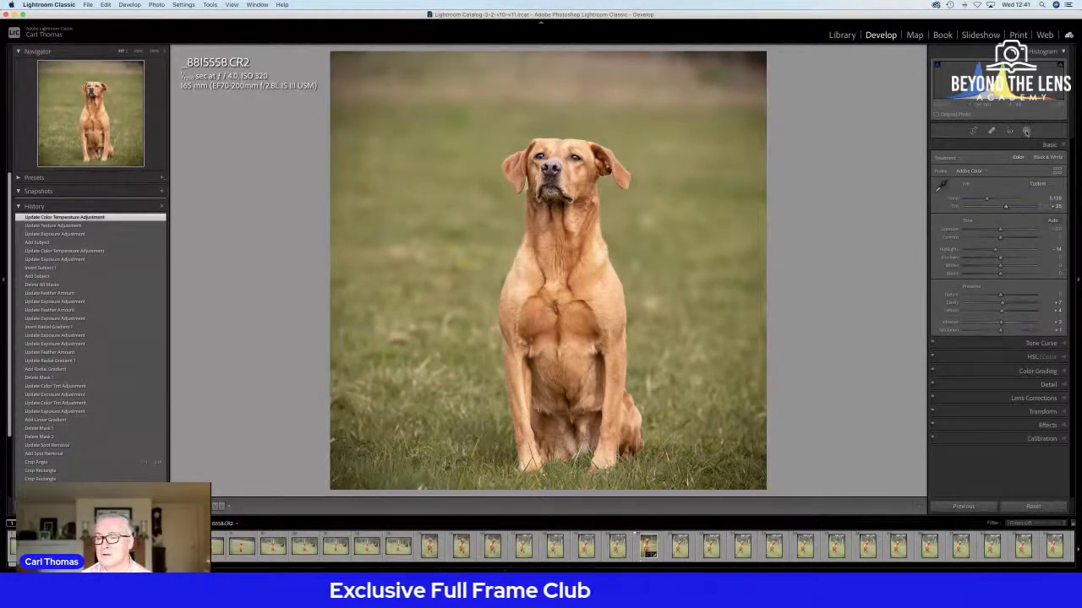
Paint a new brush mask across the strip along the photo's upper edge and darken it moderately with reduced exposure
click(1026, 131)
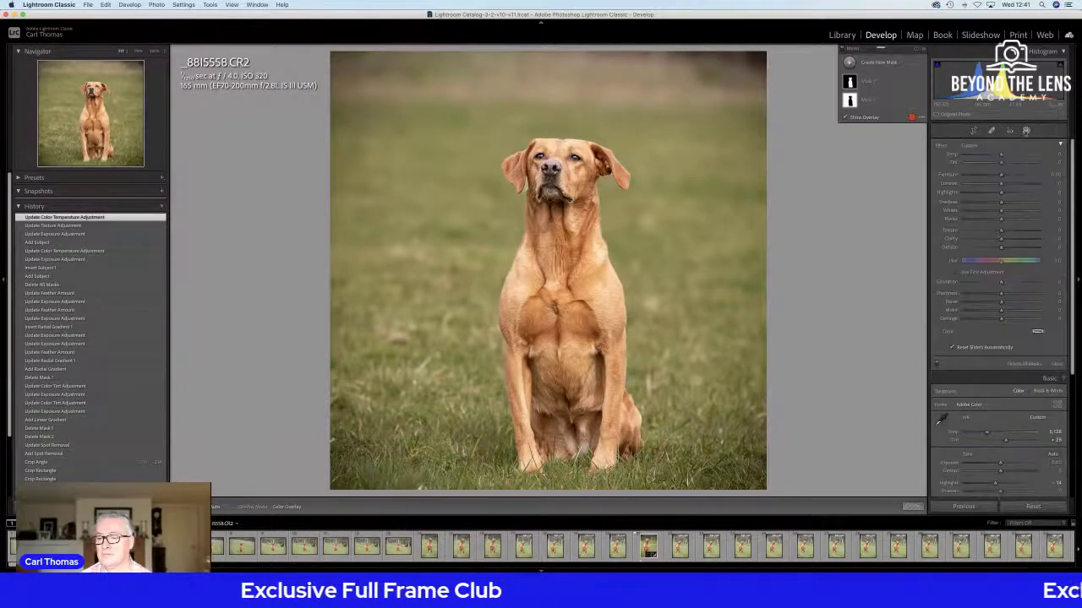
click(883, 62)
click(887, 106)
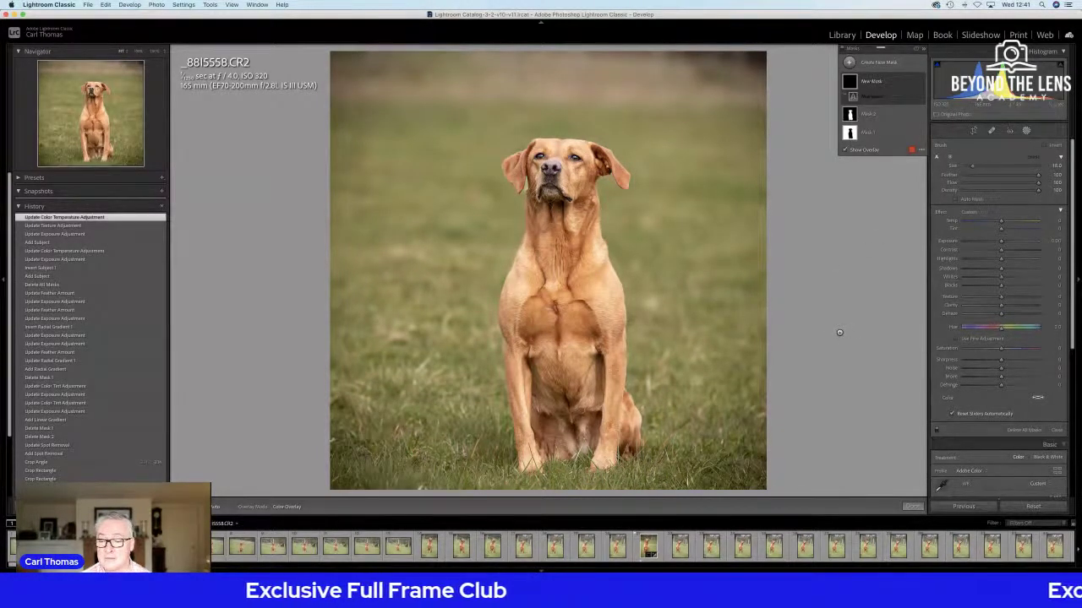
key(bracketleft)
key(bracketleft)
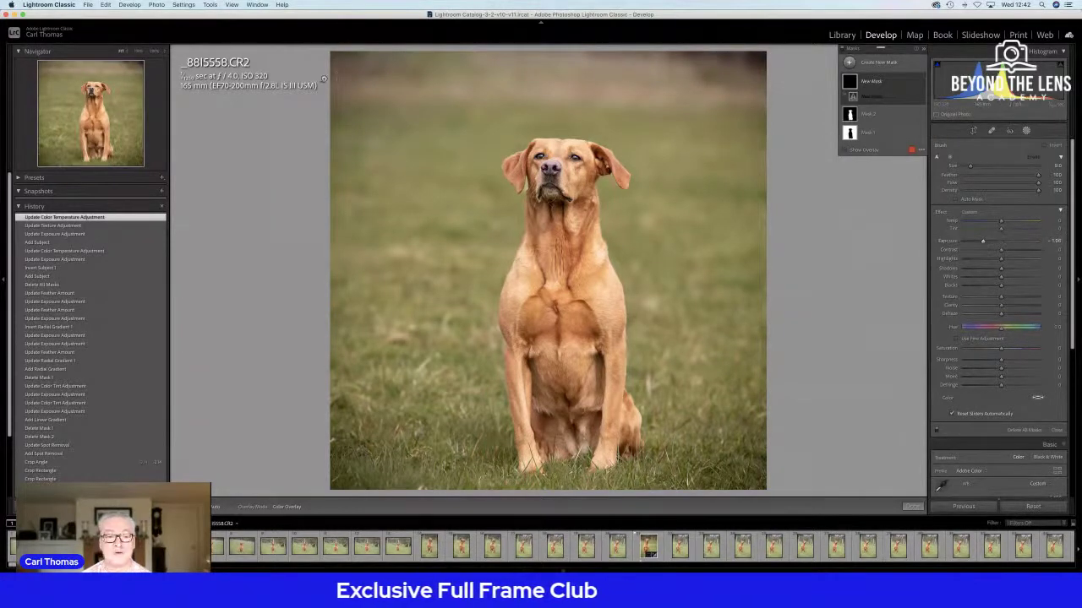
mouse_move(353, 70)
mouse_down()
mouse_move(752, 67)
mouse_move(483, 80)
mouse_move(363, 61)
mouse_move(724, 52)
mouse_up()
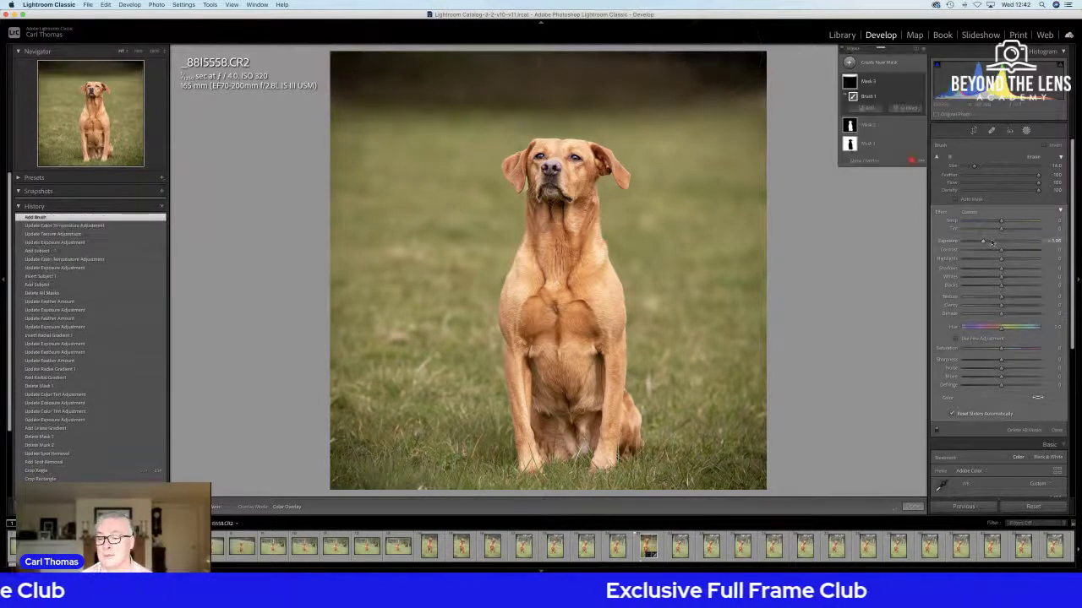
drag(985, 241, 996, 242)
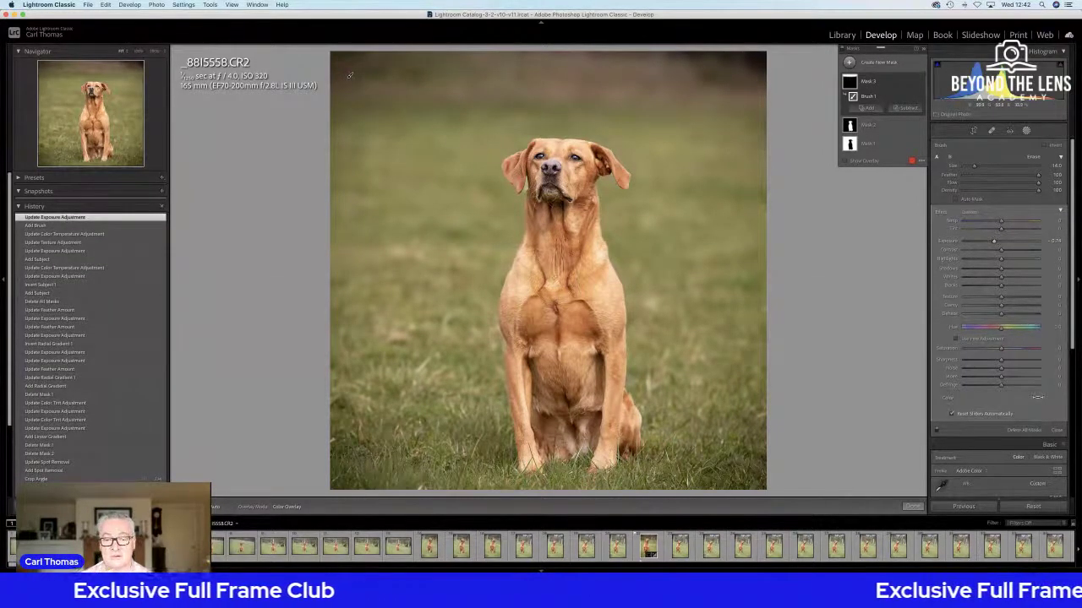
click(910, 506)
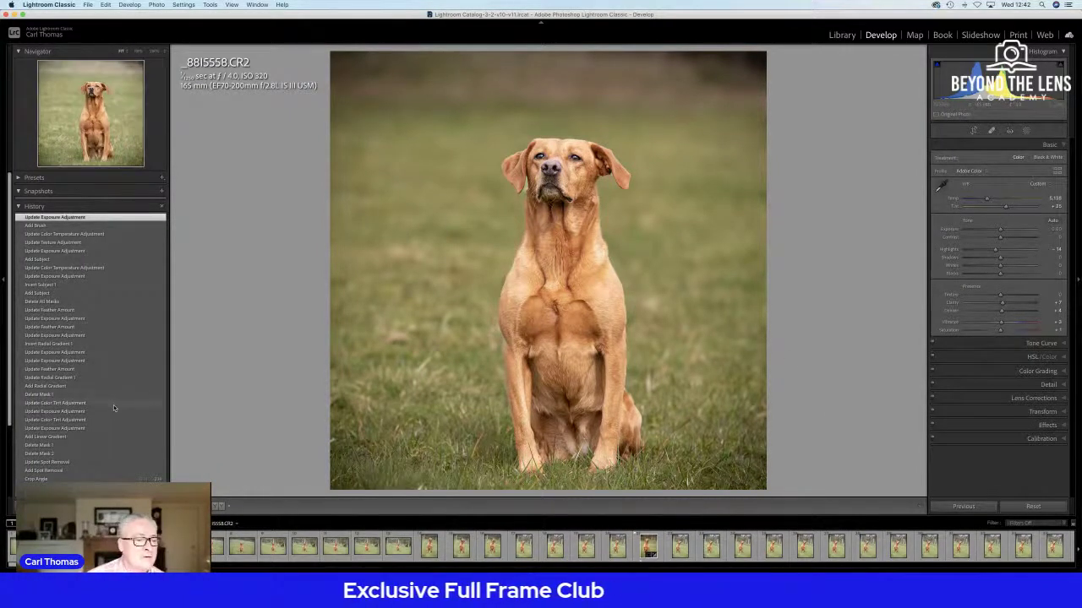
Open the second photo of the Bramble and Tia folder, showing two spaniels in a field, in the Develop module
click(842, 35)
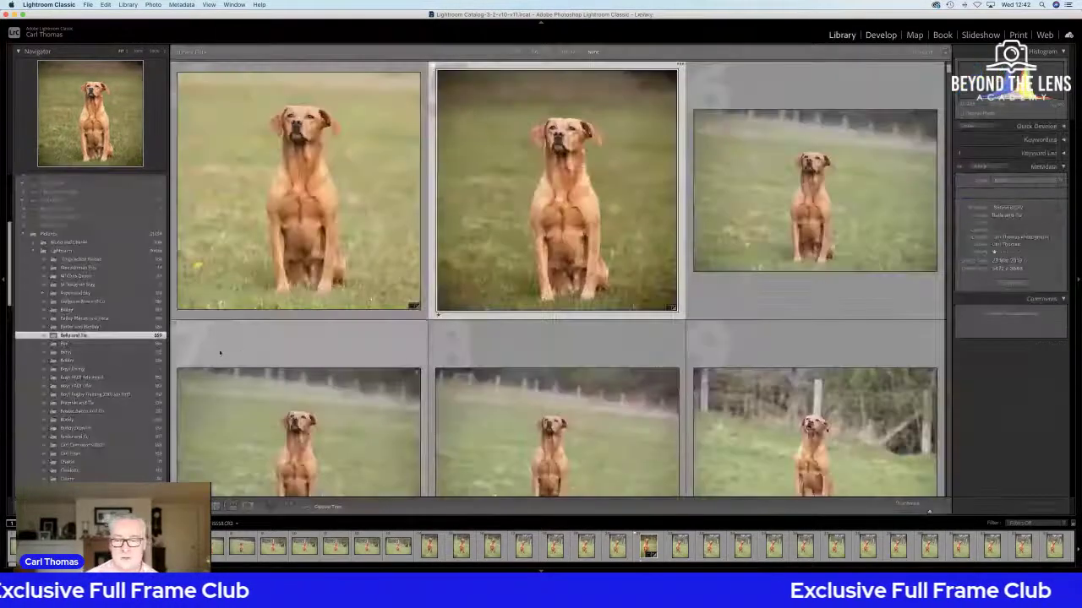
scroll(177, 361, down, 15)
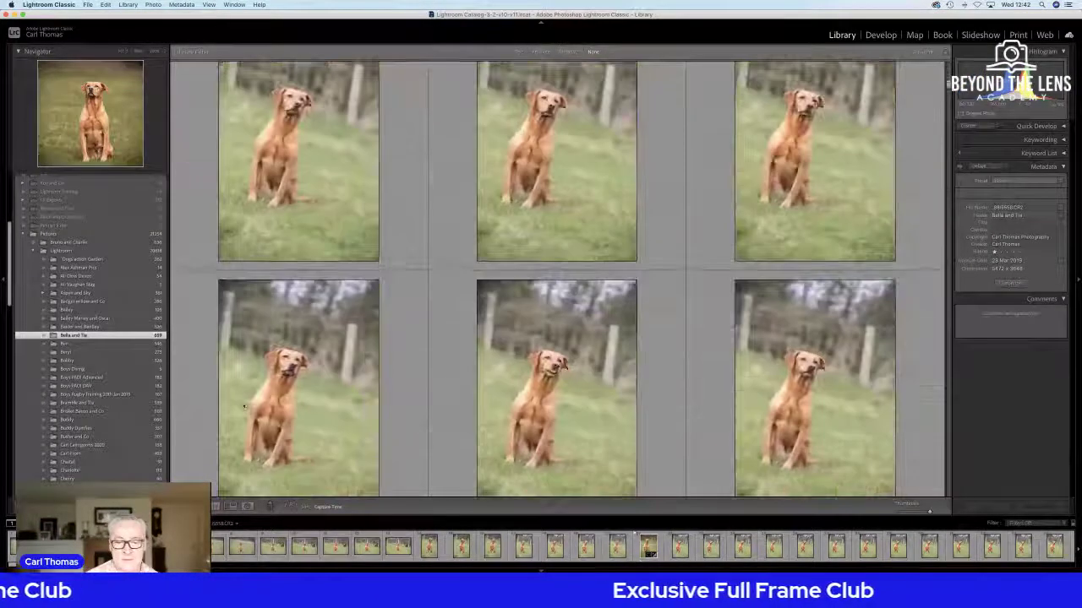
scroll(177, 361, down, 5)
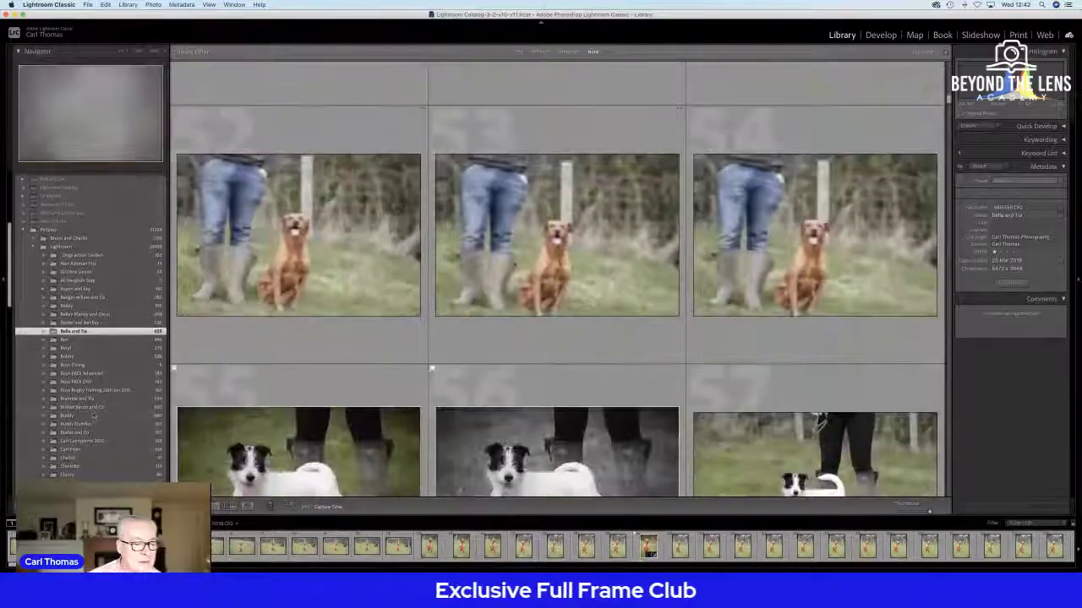
click(90, 401)
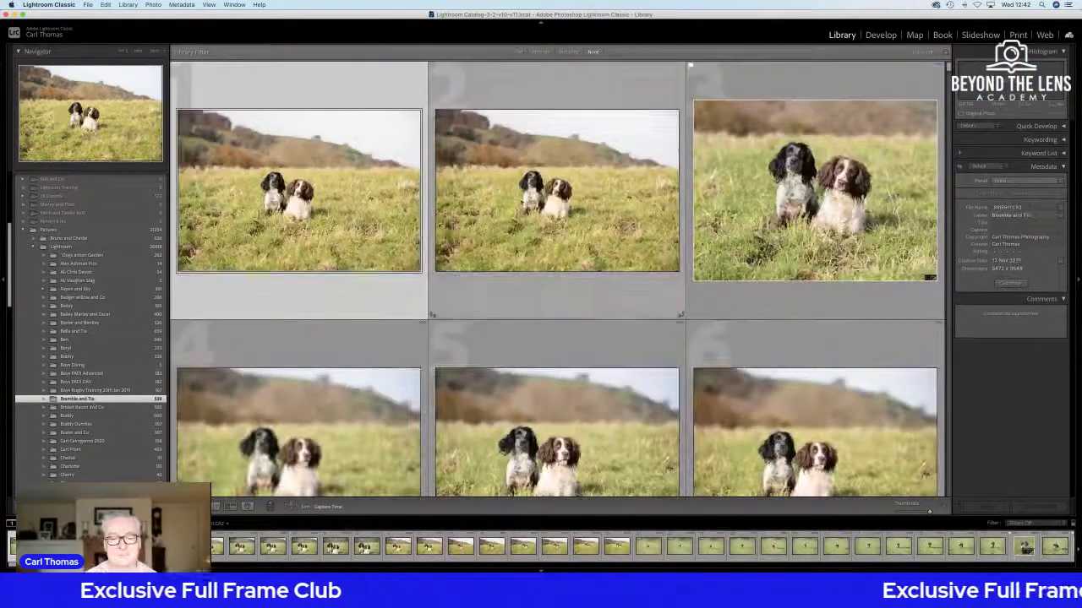
click(558, 191)
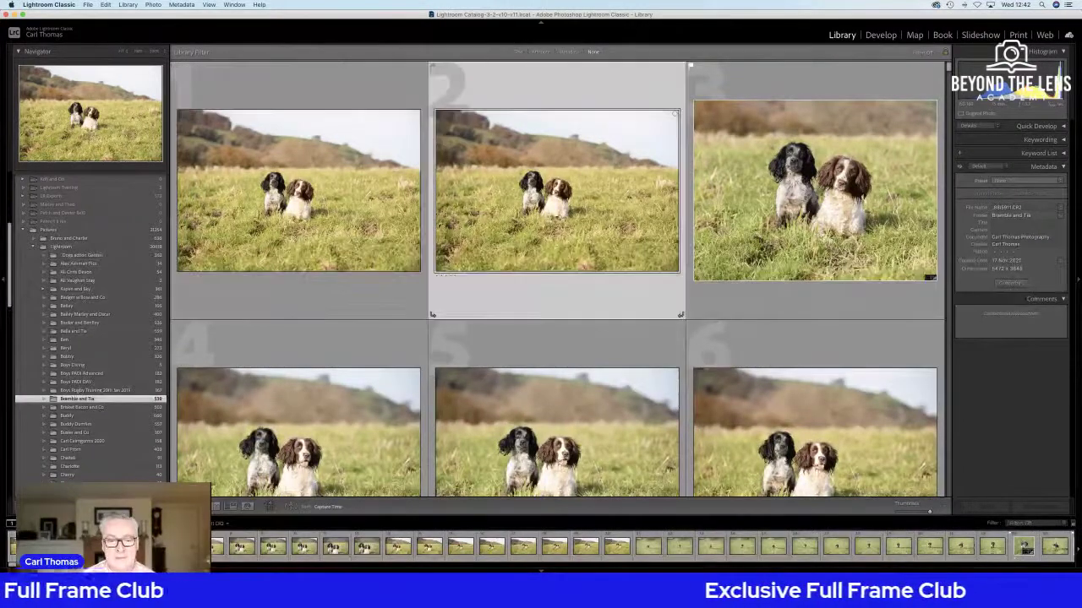
click(881, 35)
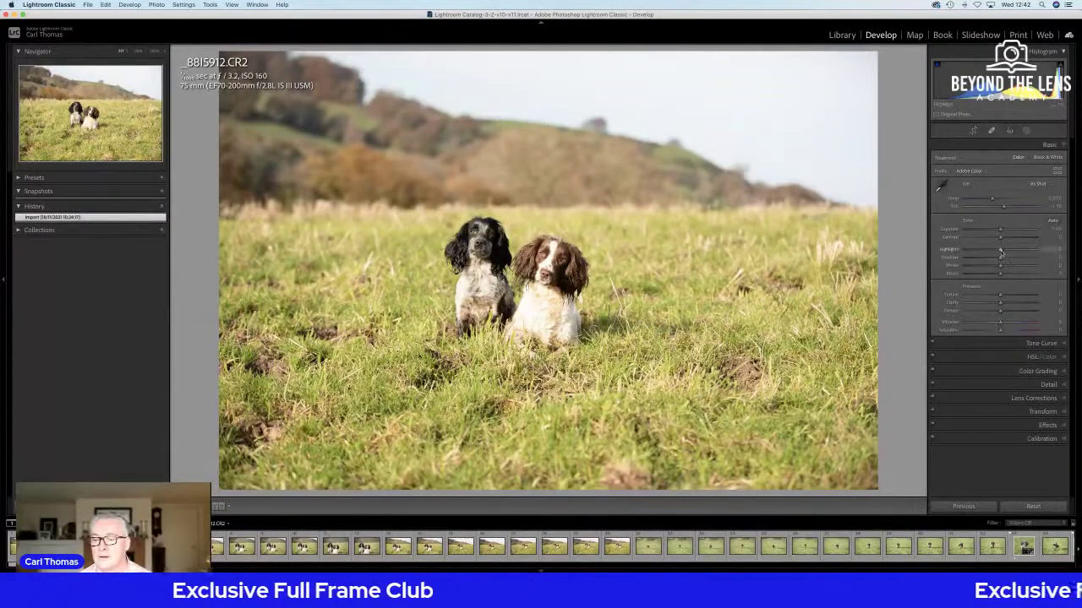
Lower the spaniel photo's highlights and cool its white balance temperature slightly
drag(993, 252, 986, 250)
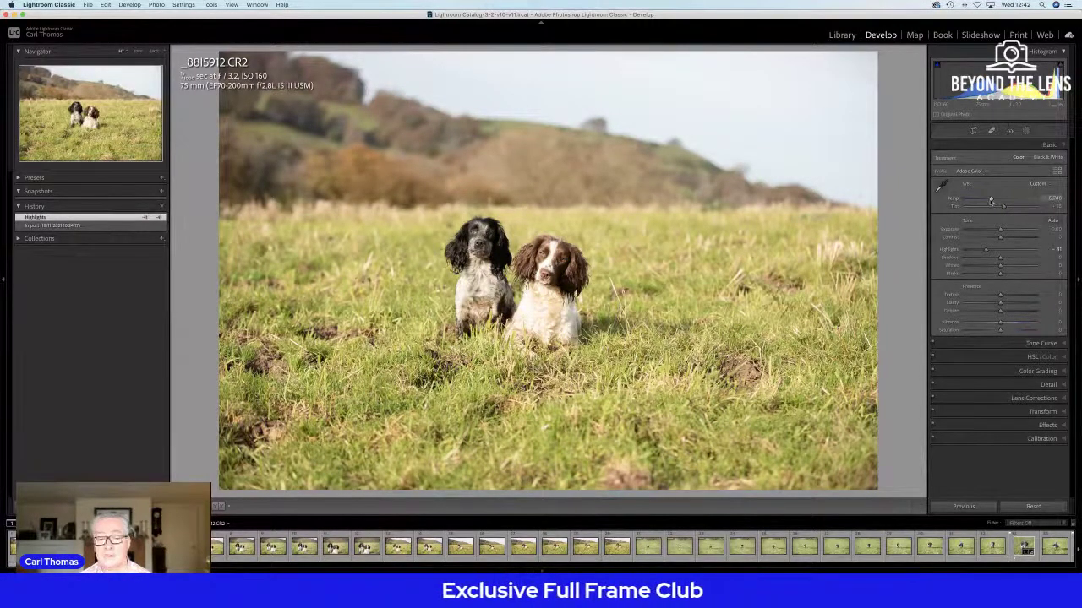
drag(991, 201, 988, 198)
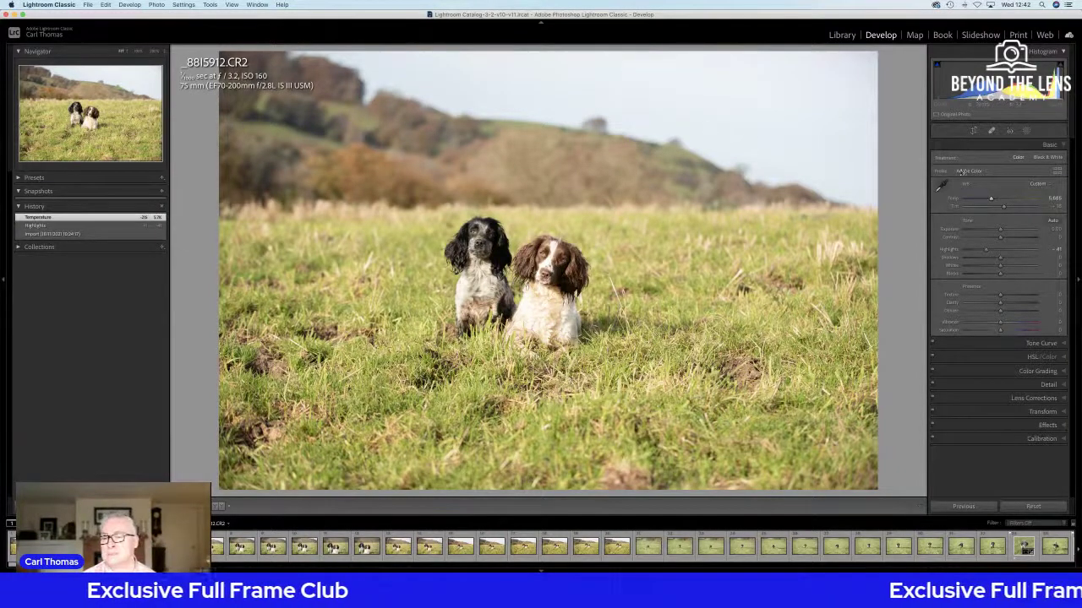
Add a Select Sky mask to the spaniel photo and turn the sky deeper blue by adjusting tint, temperature, exposure and highlights
click(1027, 131)
click(959, 169)
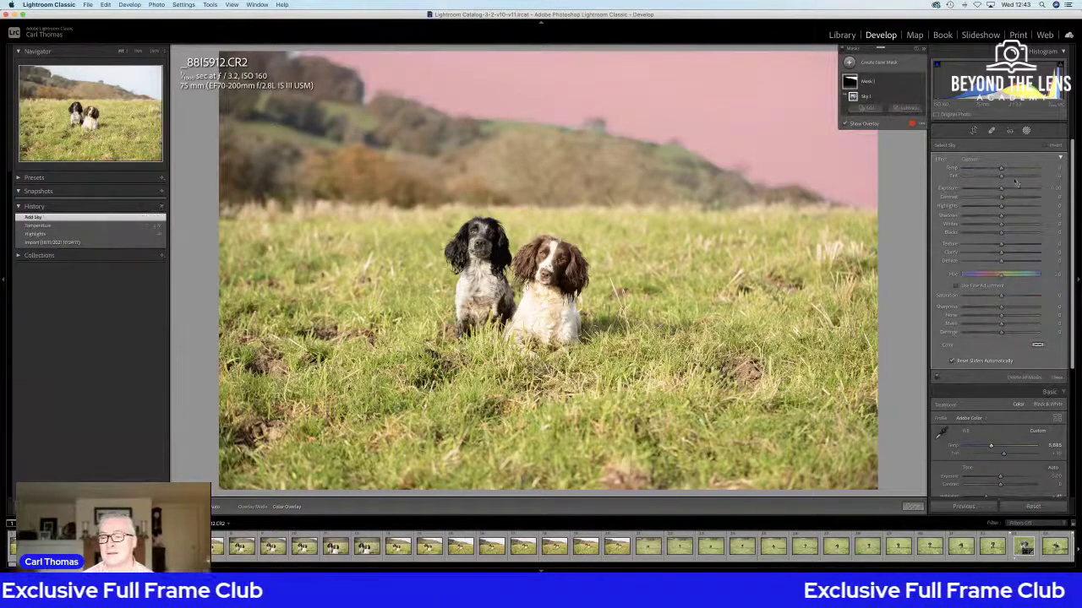
drag(1002, 177, 1018, 179)
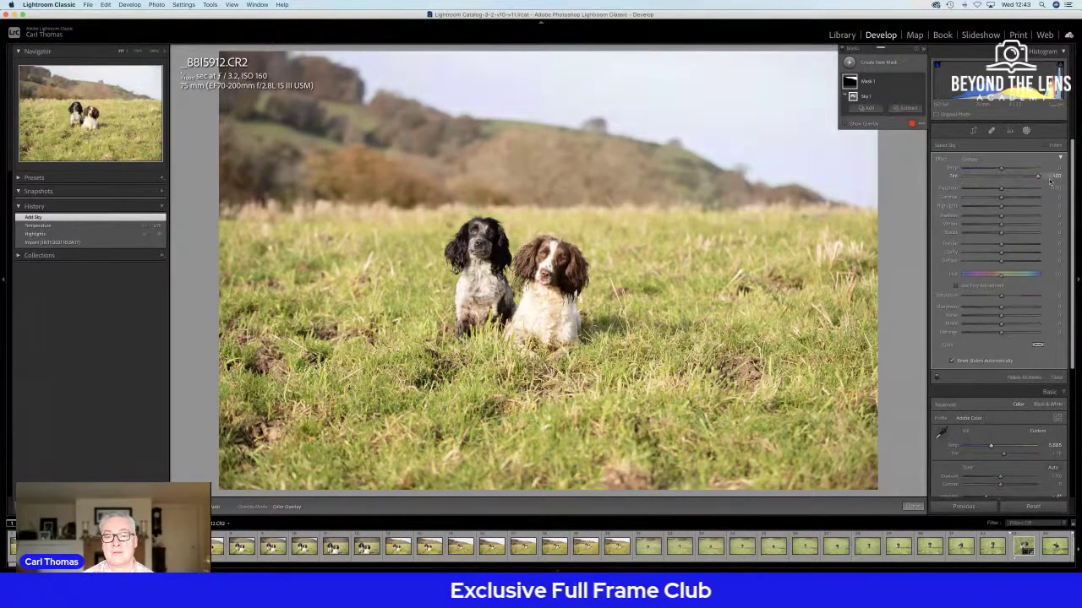
drag(999, 180, 1001, 206)
click(914, 508)
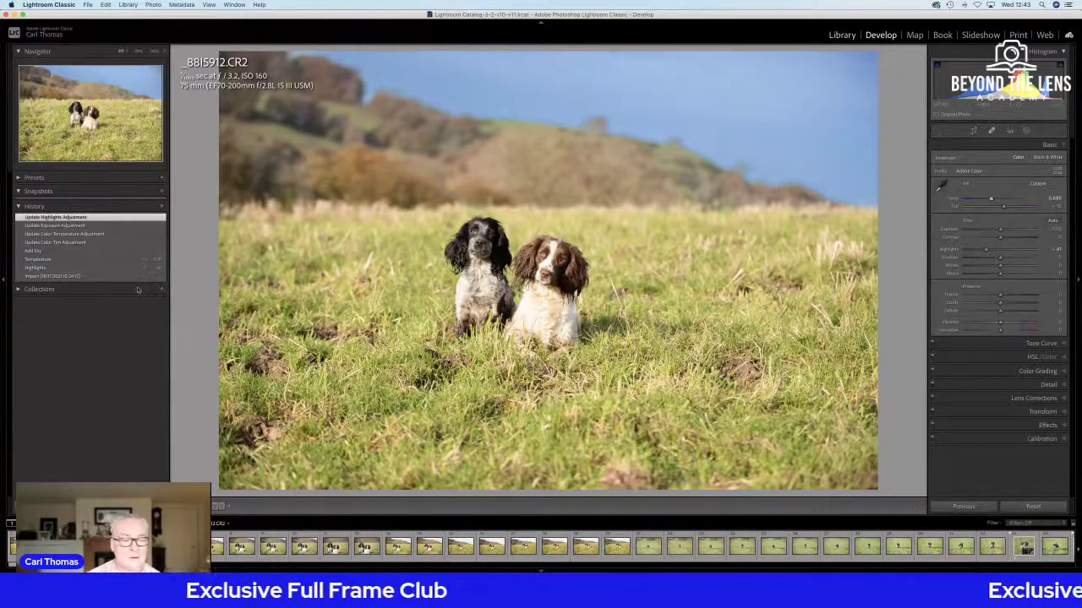
Return to the Library module and look through the folder list for another photo set suited to sky masking
click(839, 36)
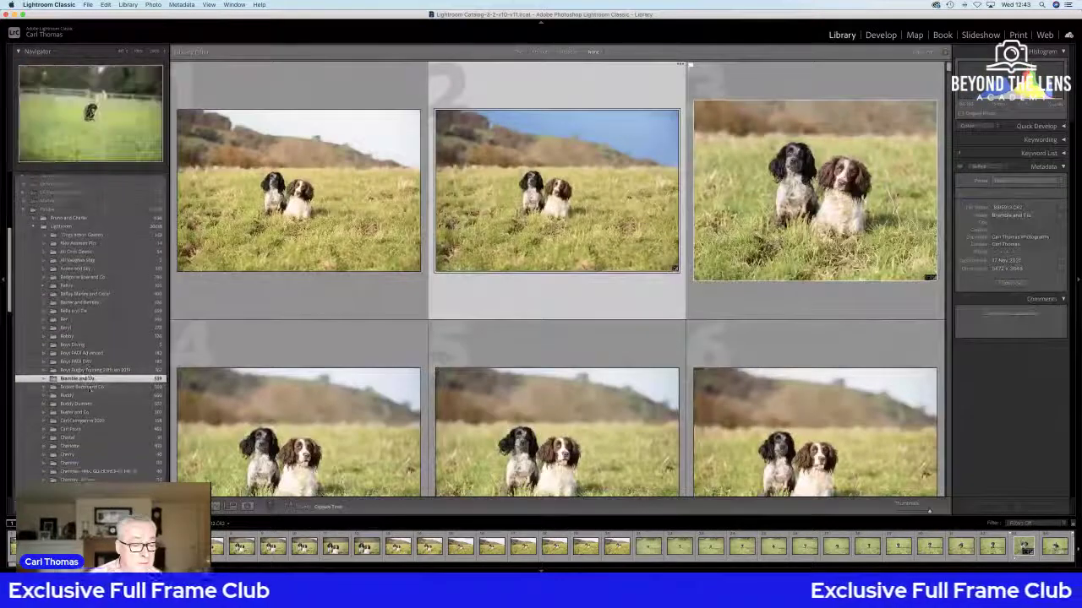
scroll(90, 394, down, 10)
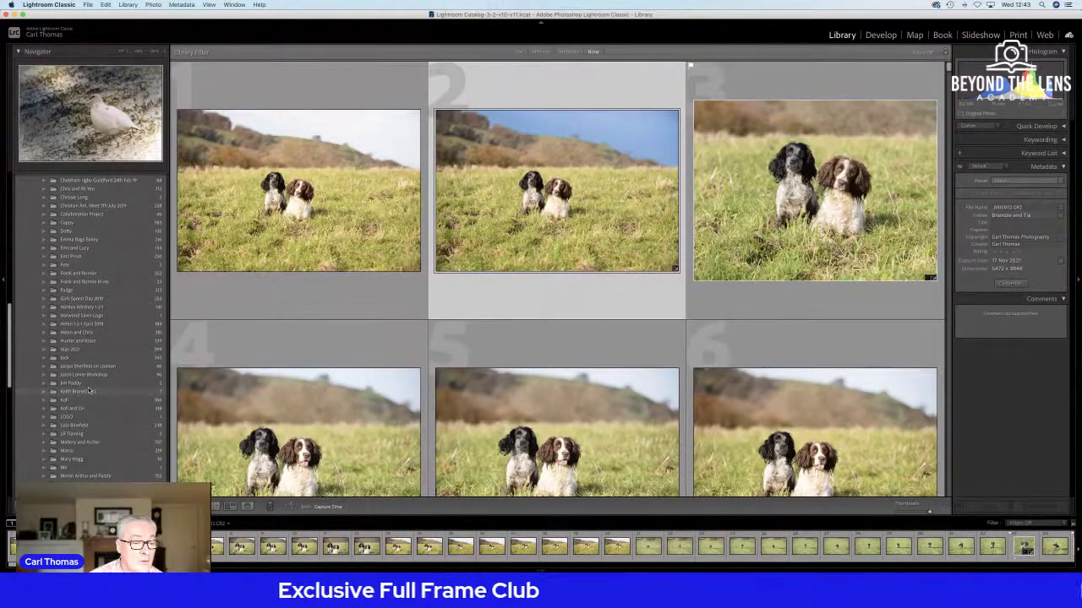
scroll(89, 391, down, 5)
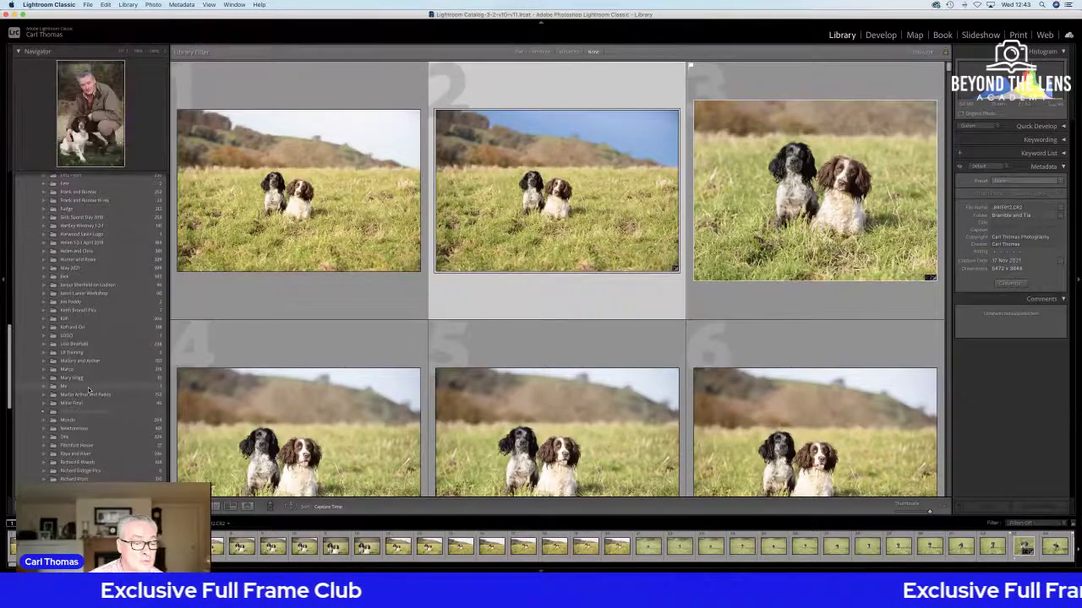
scroll(88, 390, up, 3)
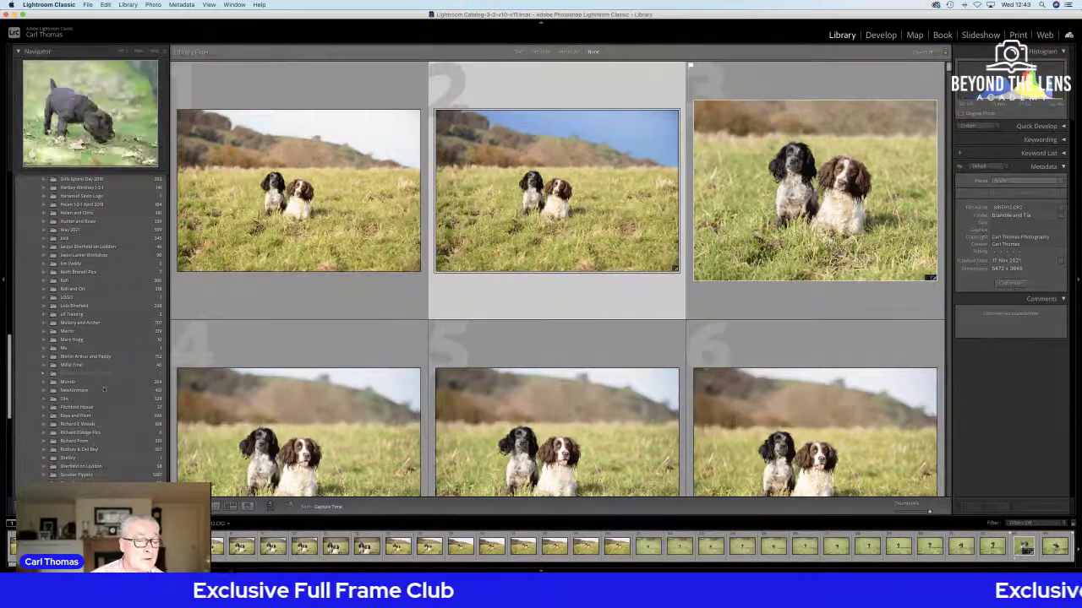
scroll(103, 390, up, 15)
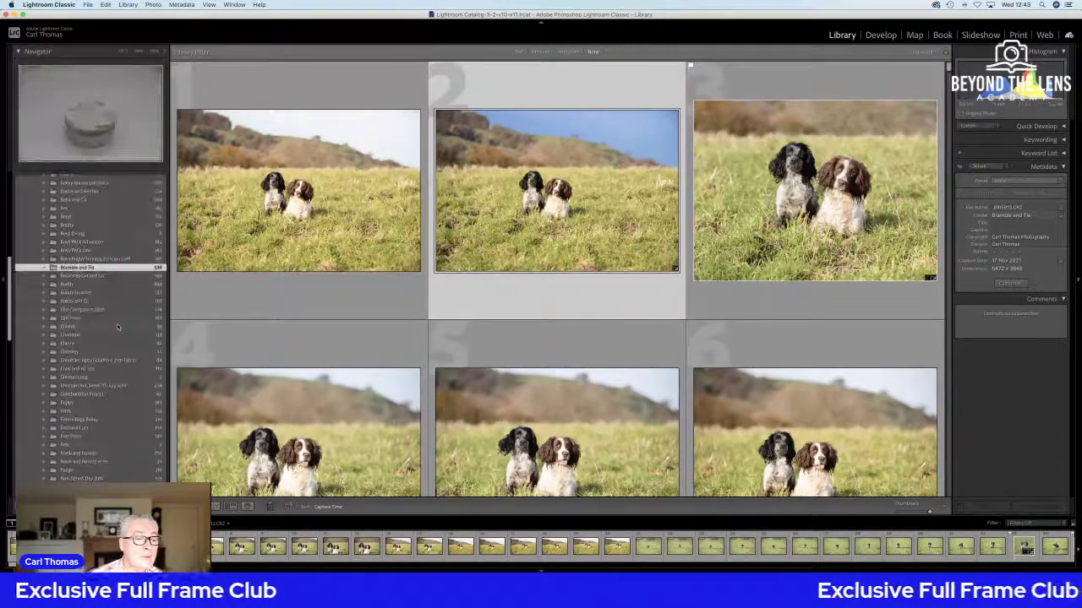
scroll(114, 304, up, 5)
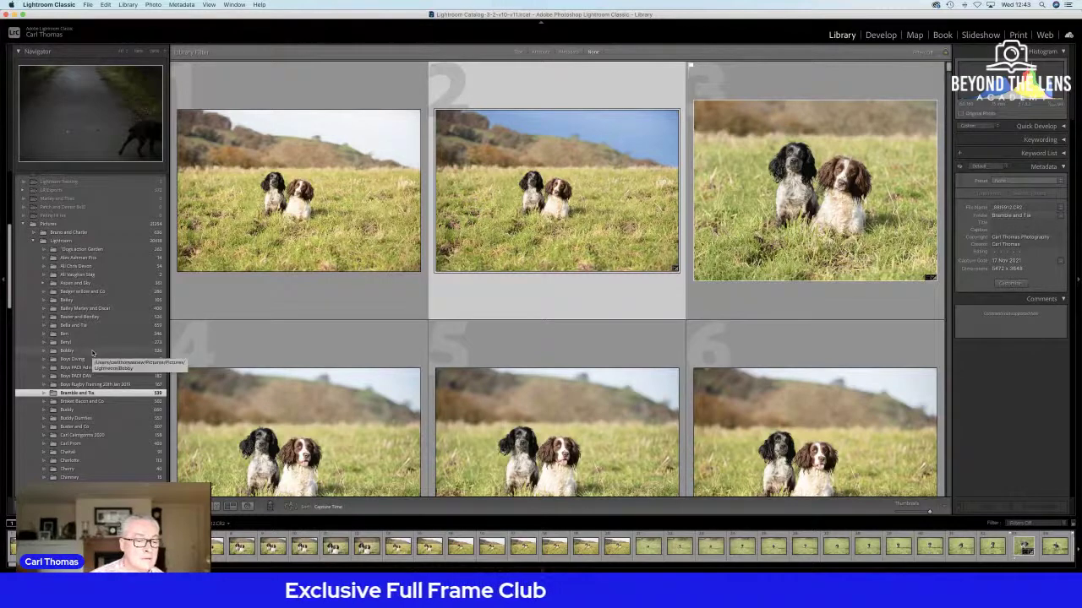
scroll(93, 353, down, 3)
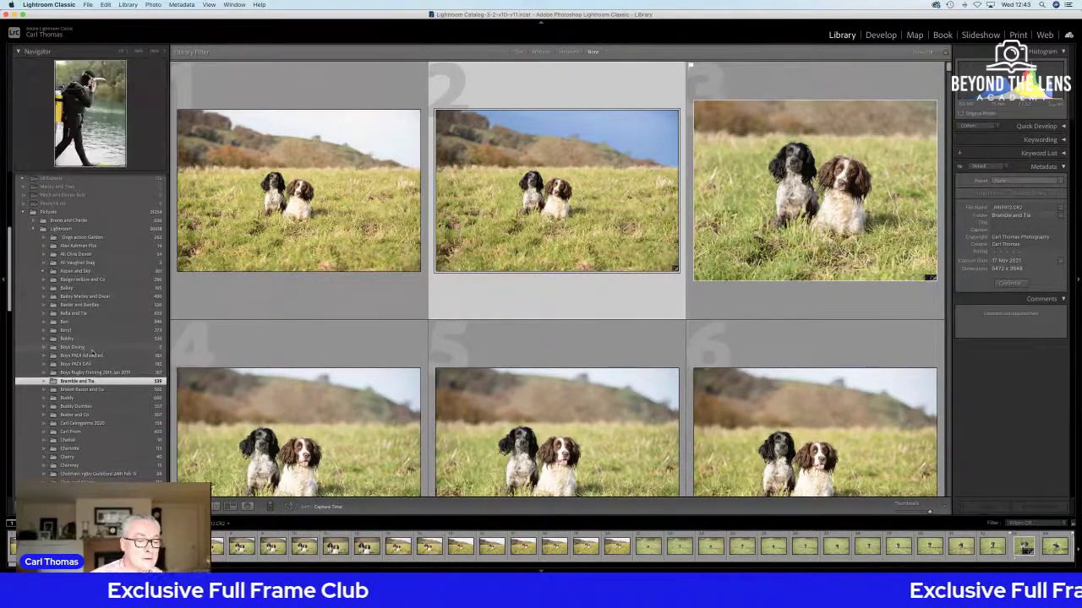
scroll(93, 355, down, 9)
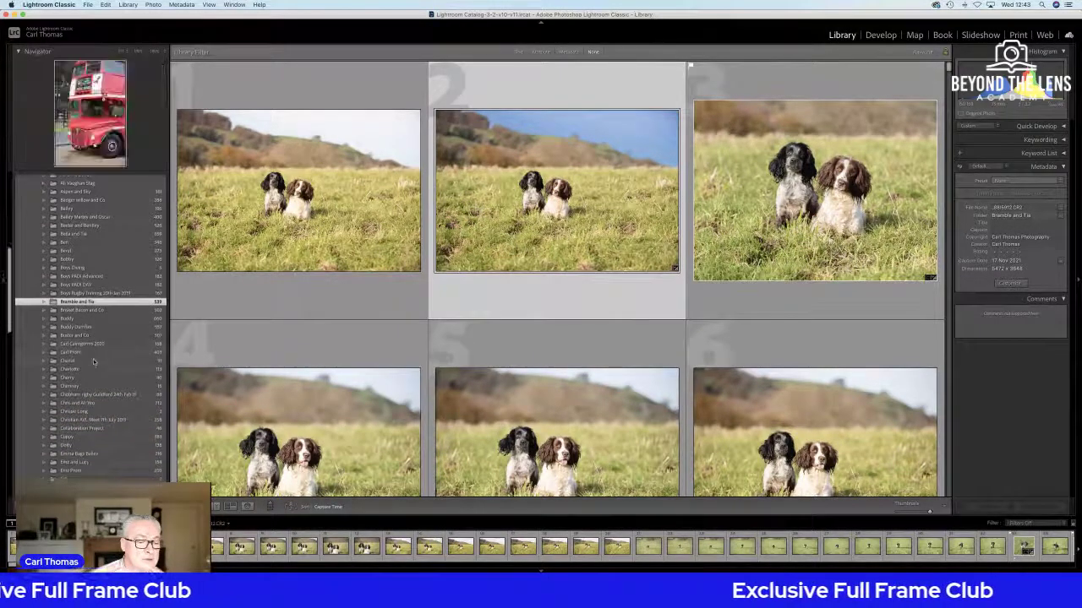
scroll(93, 362, down, 20)
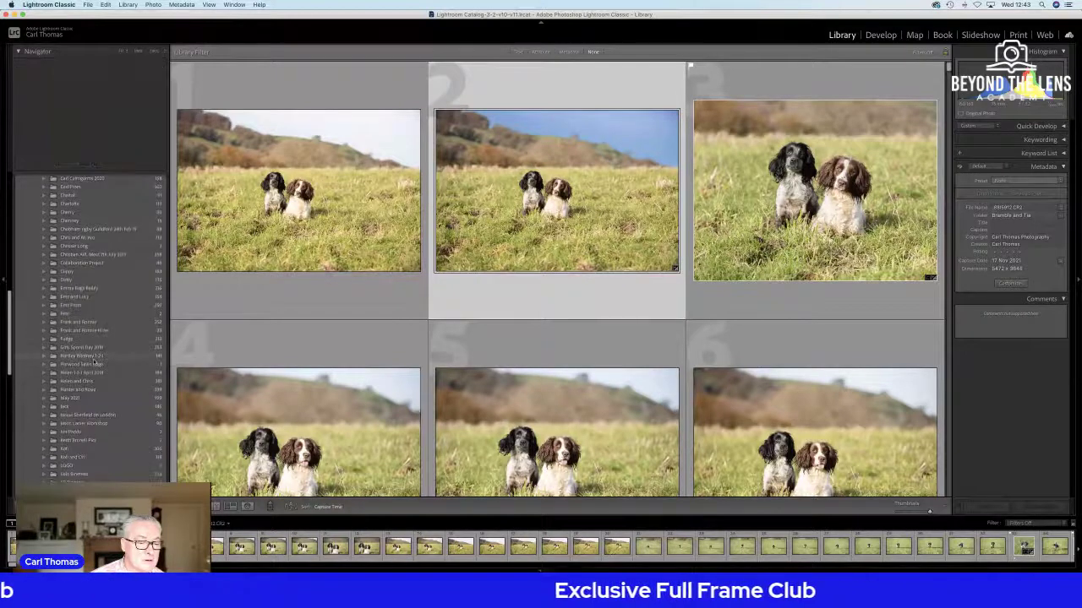
scroll(93, 362, down, 20)
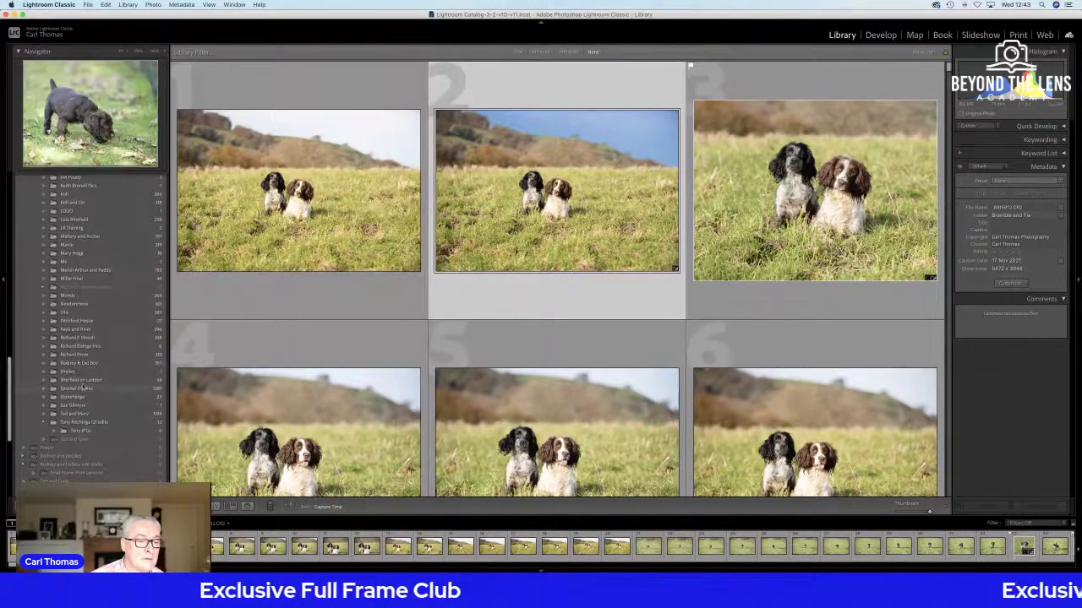
scroll(84, 342, up, 10)
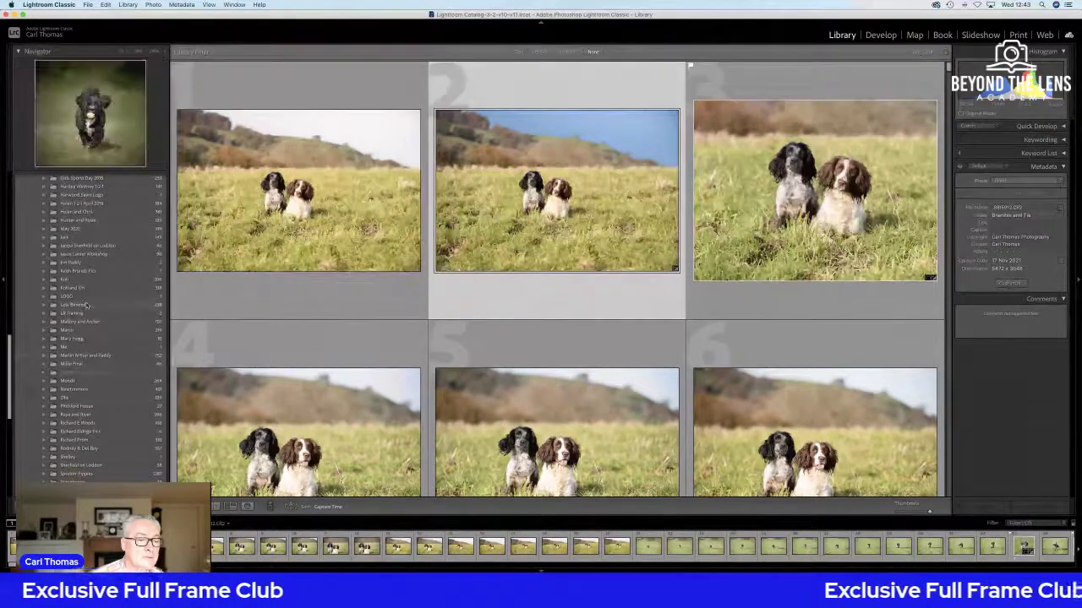
scroll(84, 262, up, 10)
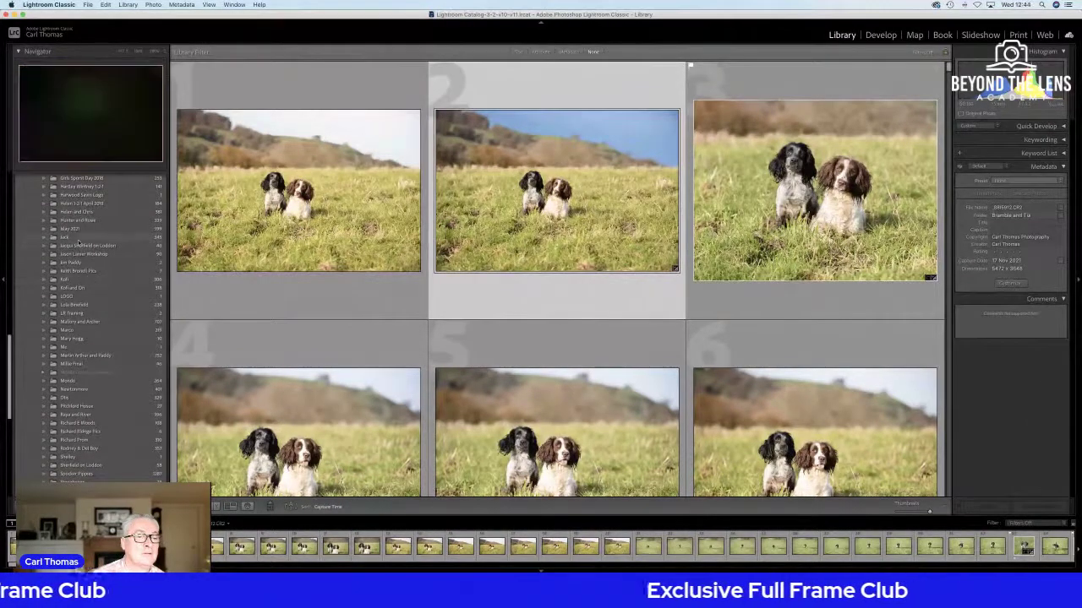
scroll(82, 245, up, 20)
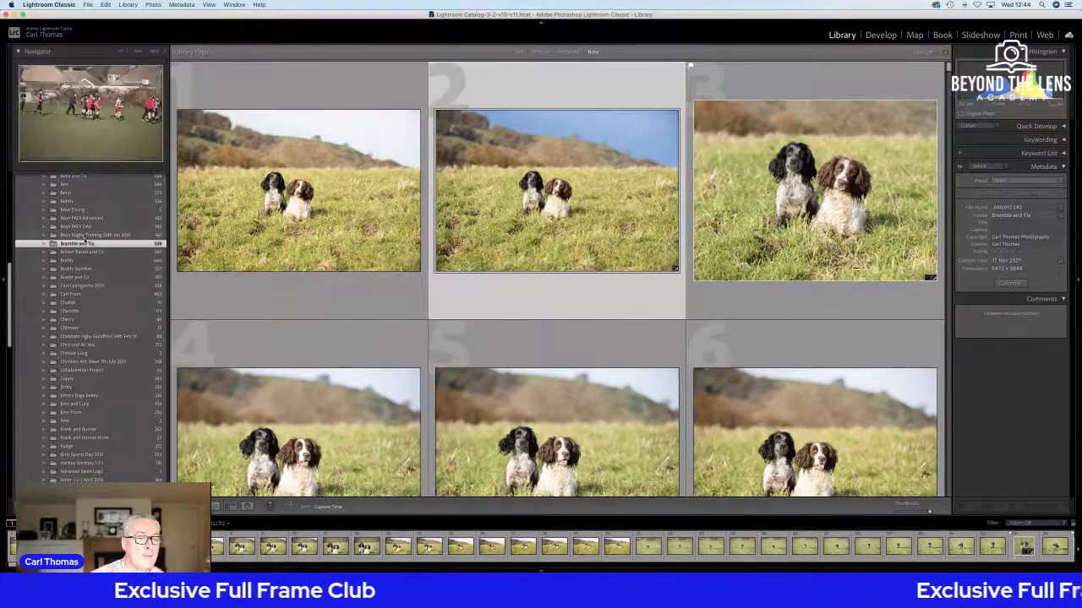
Open the second photo of the Chimney folder in the Develop module and raise its shadows to about +52
click(87, 327)
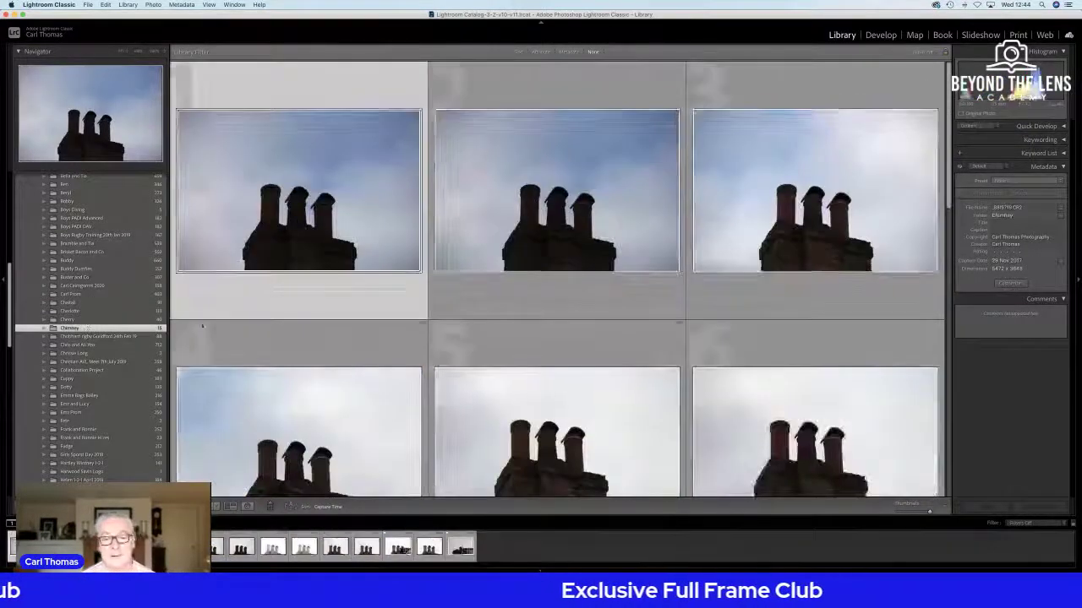
click(597, 226)
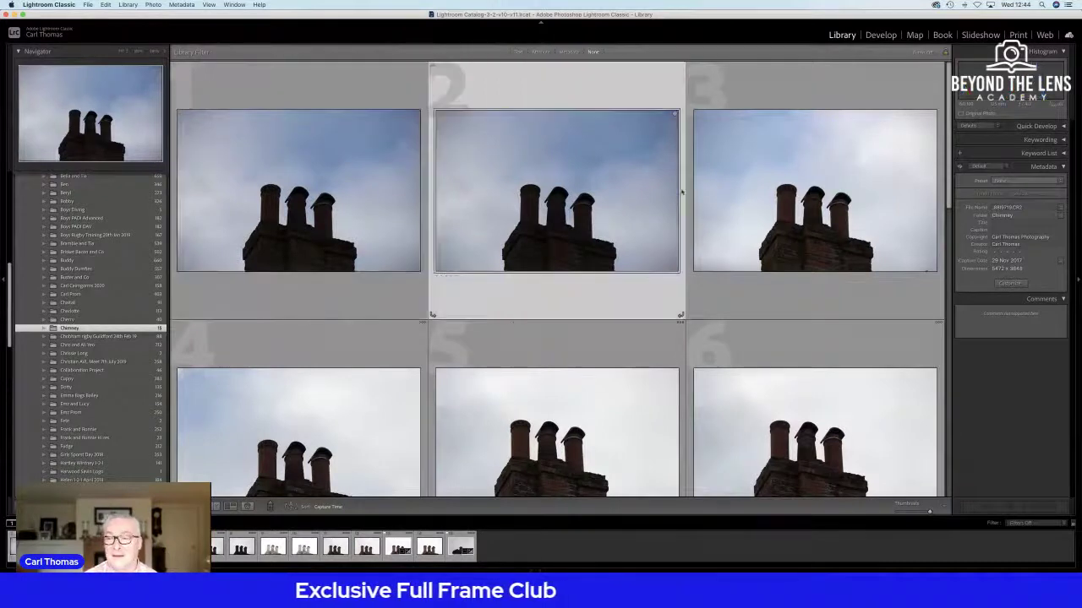
click(885, 36)
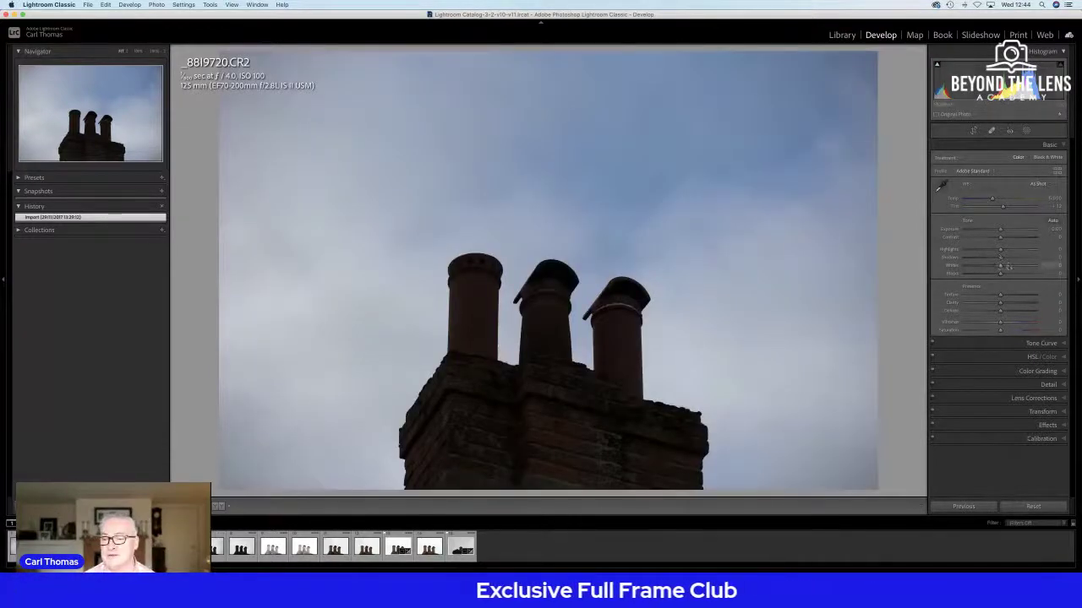
mouse_move(1001, 261)
mouse_down()
mouse_move(1030, 261)
mouse_move(981, 260)
mouse_move(1019, 258)
mouse_up()
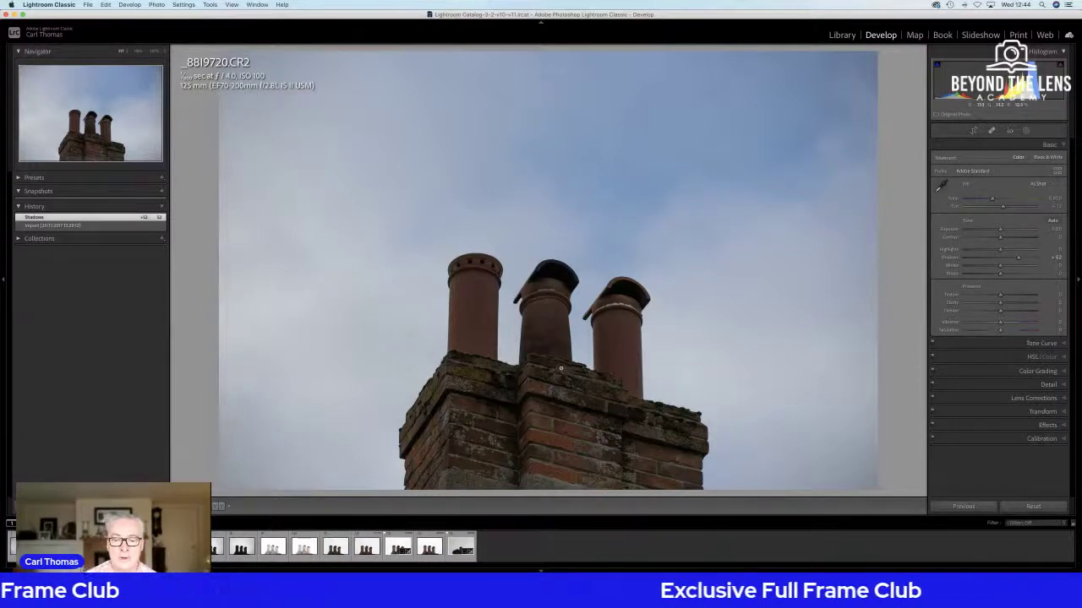
Mask the chimney with Select Subject, raise the mask's exposure, texture and dehaze moderately, and close masking
click(1027, 131)
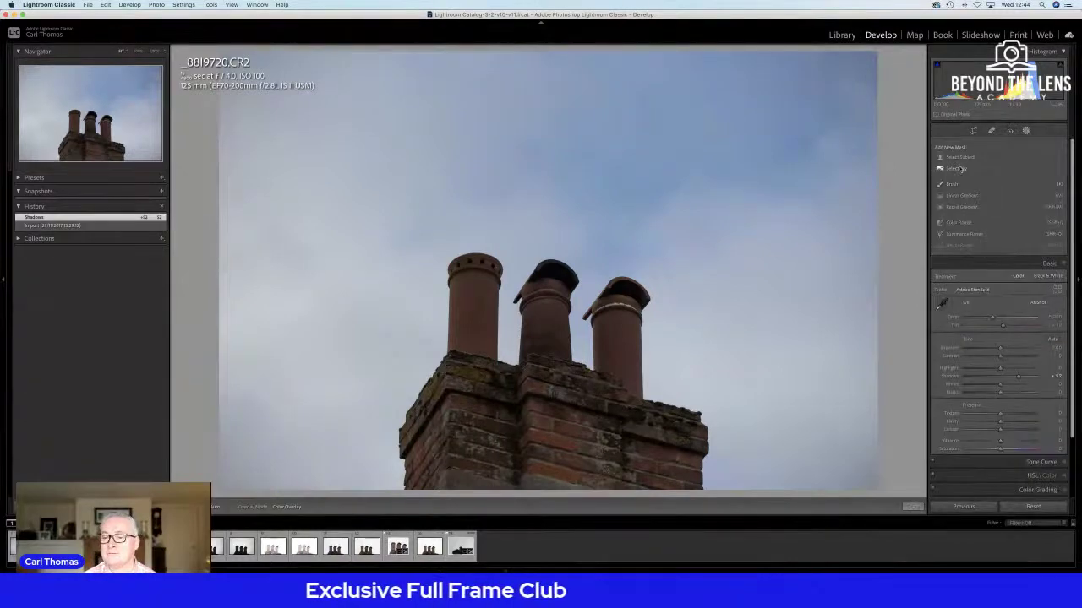
click(958, 168)
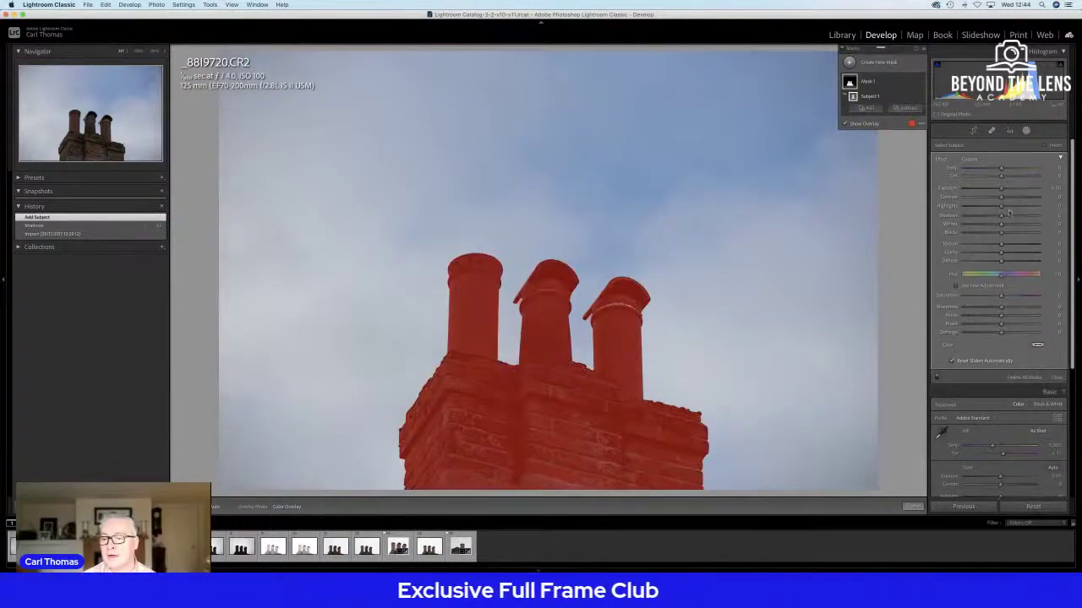
drag(1001, 189, 1010, 187)
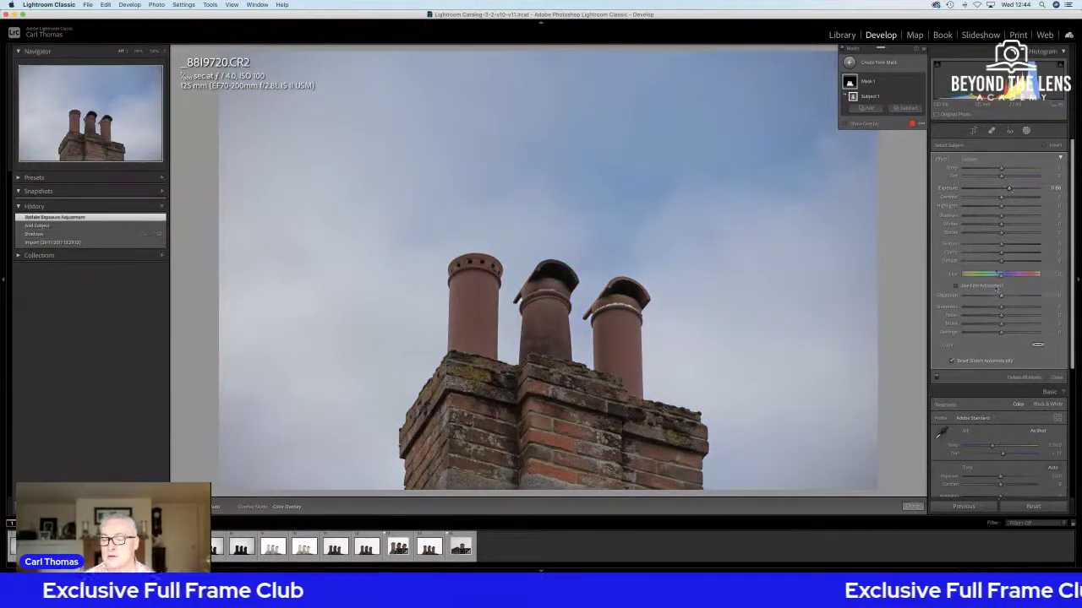
click(1013, 245)
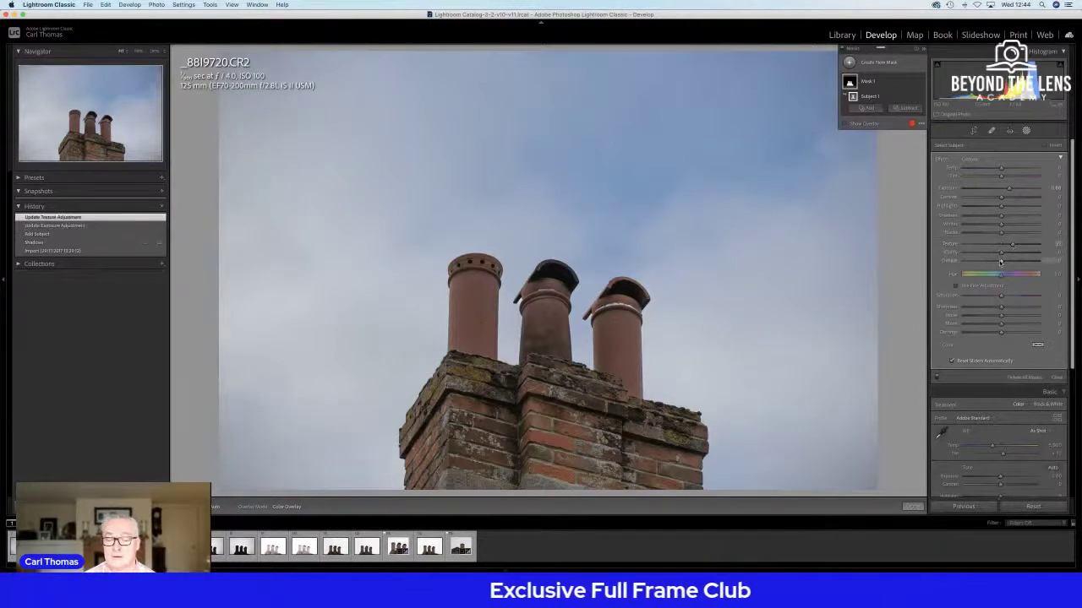
drag(1000, 262, 1010, 261)
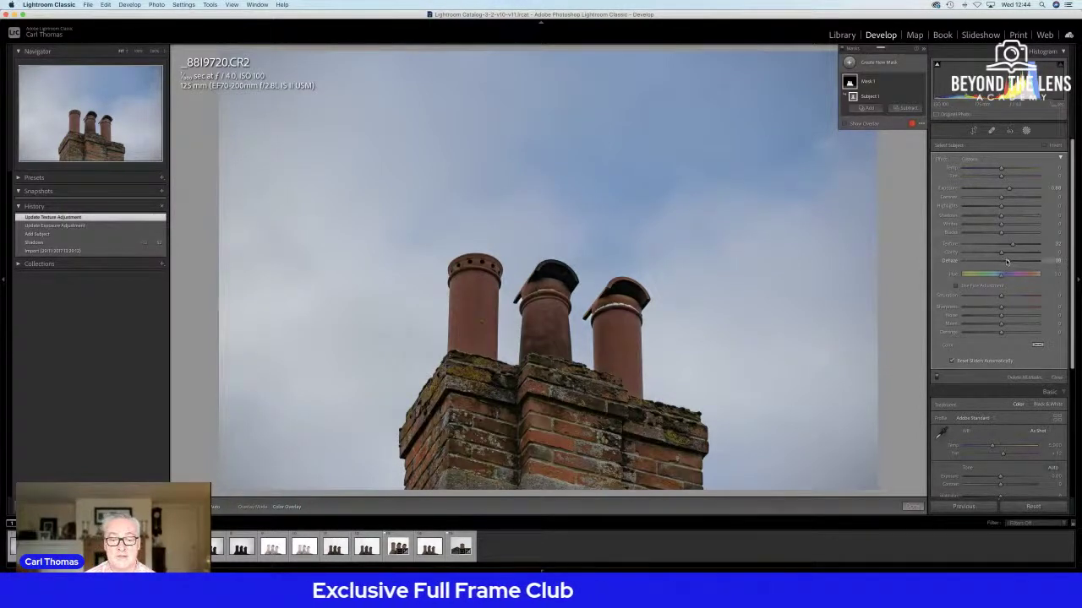
drag(1006, 261, 1008, 261)
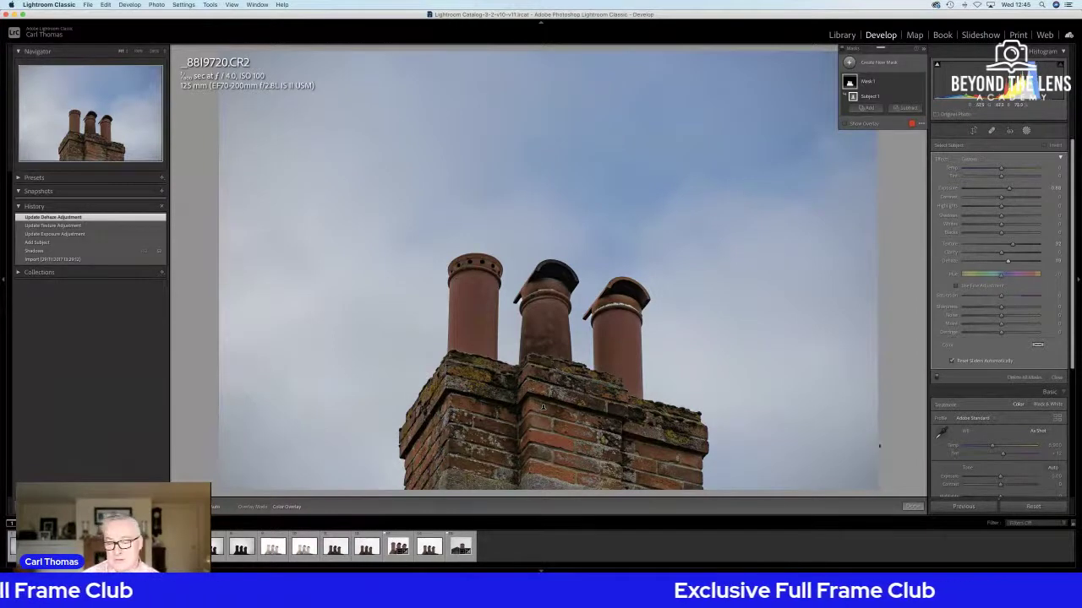
click(912, 507)
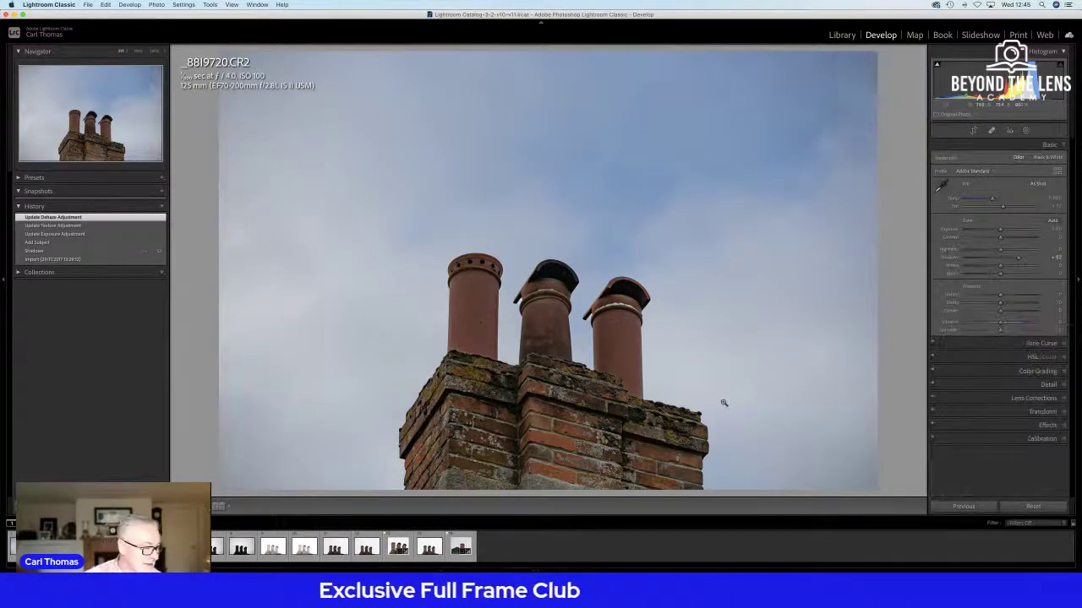
Reopen masking on the chimney photo and add a second mask covering the sky with Select Sky
click(1026, 131)
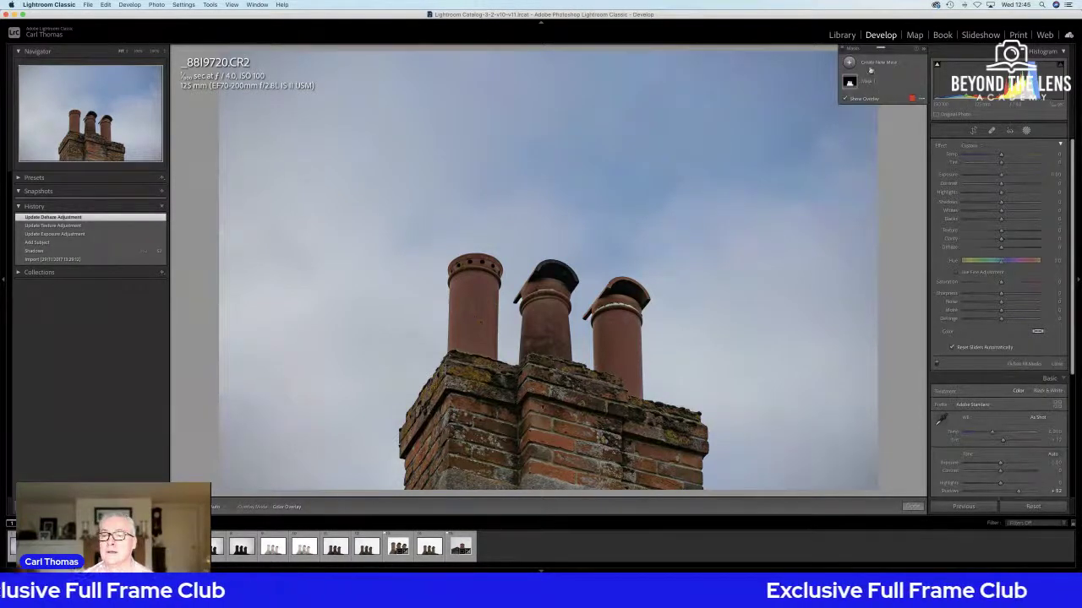
click(872, 65)
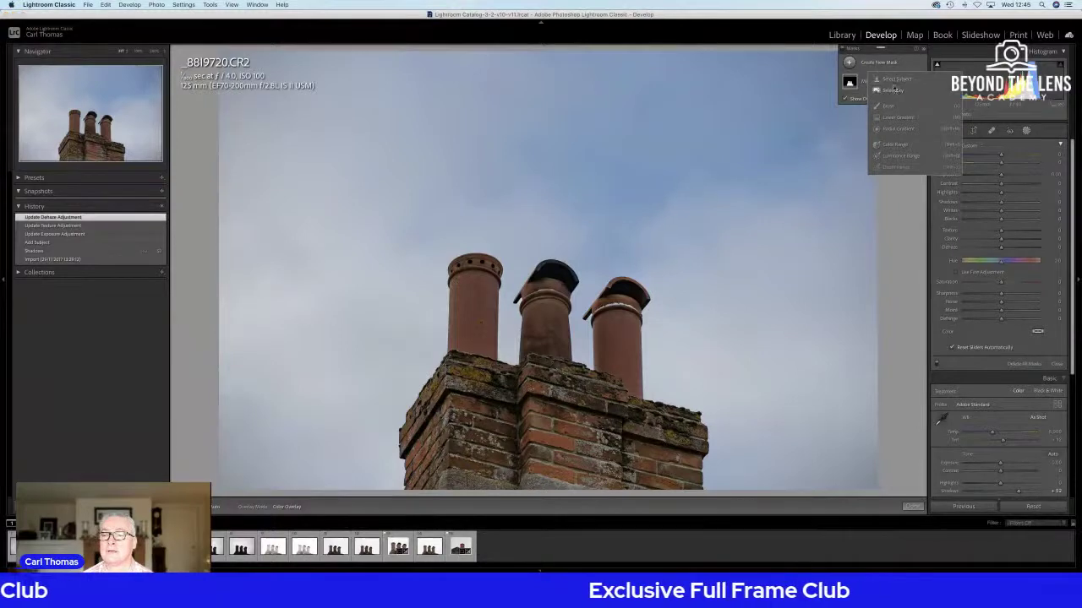
click(894, 89)
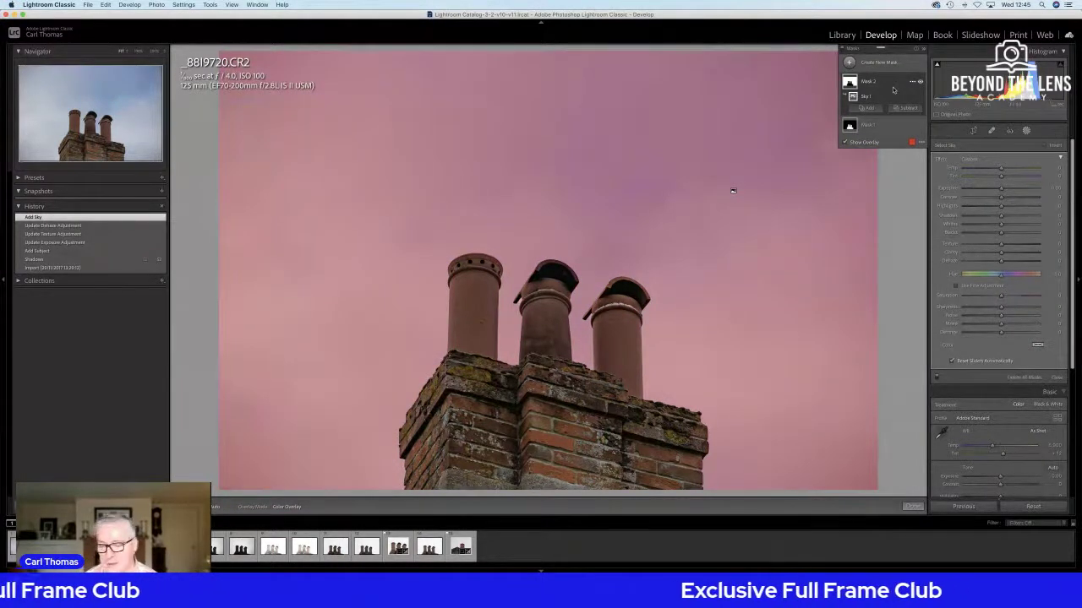
Cool the sky mask's temperature, lower its tint and highlights, raise exposure slightly and saturation to about 54, and finish masking
click(1002, 171)
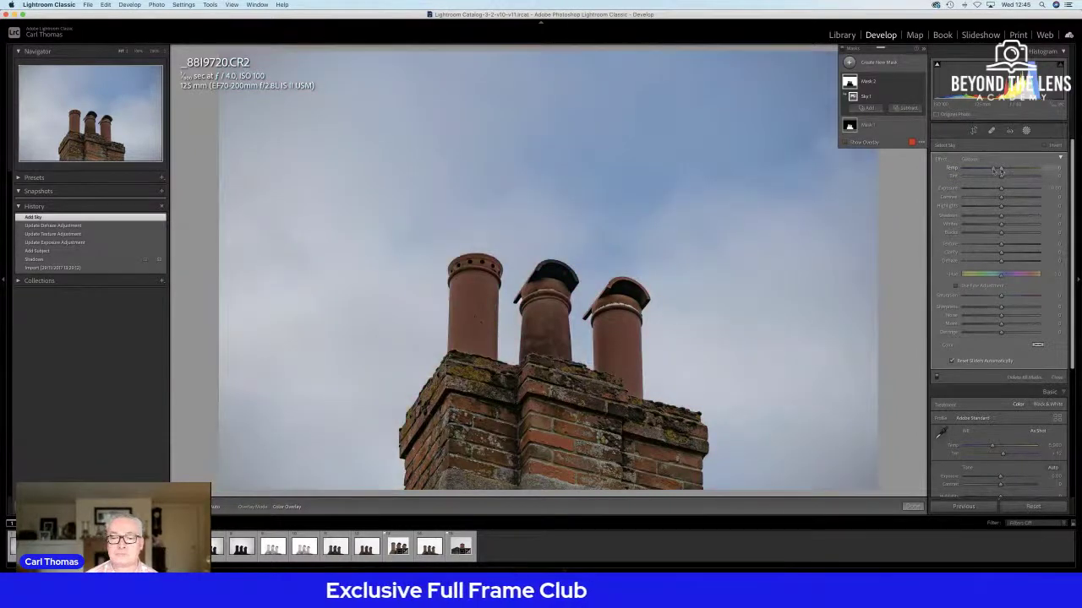
drag(999, 171, 994, 171)
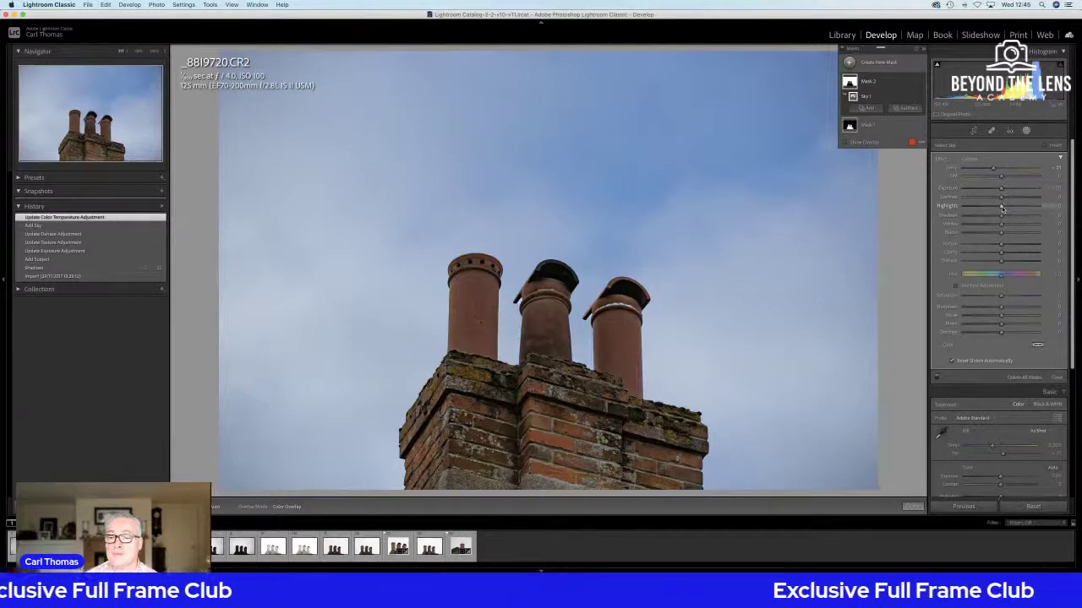
drag(1001, 206, 993, 179)
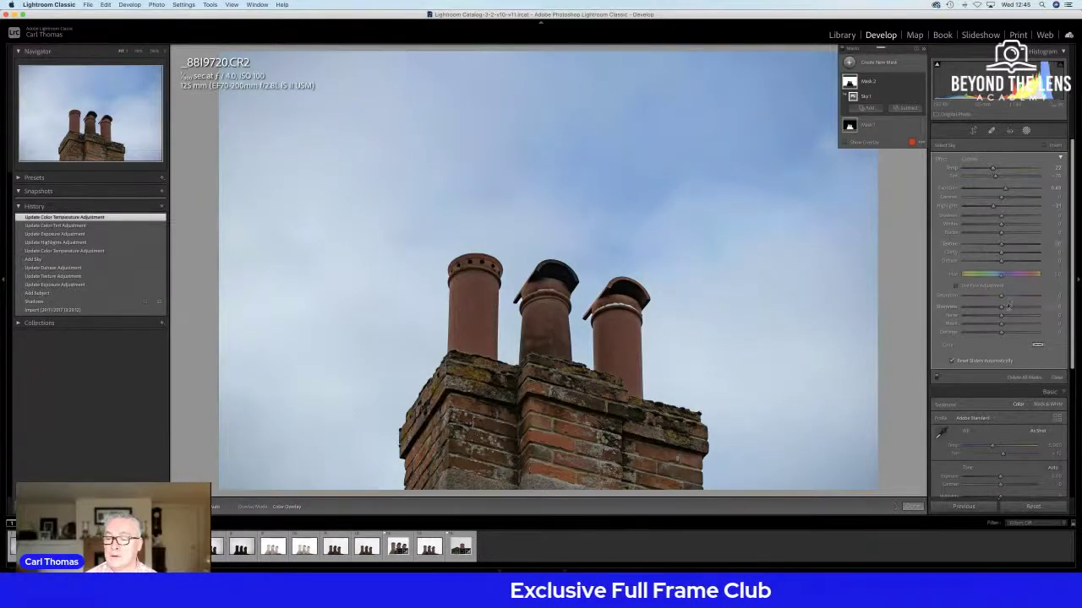
drag(1001, 298, 1021, 298)
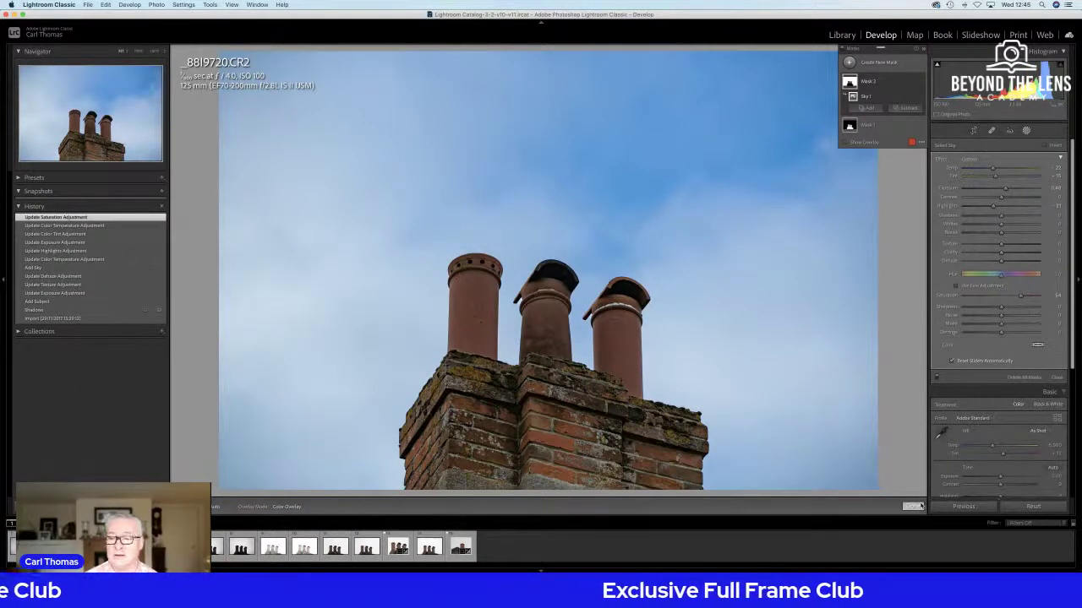
click(917, 507)
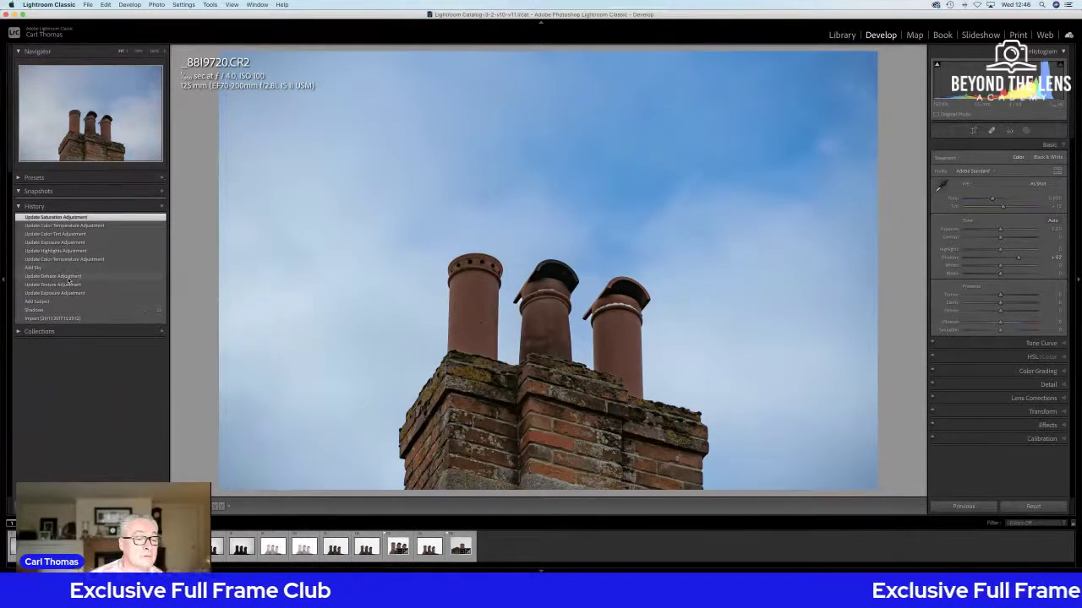
Revert the chimney photo to its Dehaze history state and add a linear gradient mask from the sky's upper edge down to the chimney pots
click(69, 277)
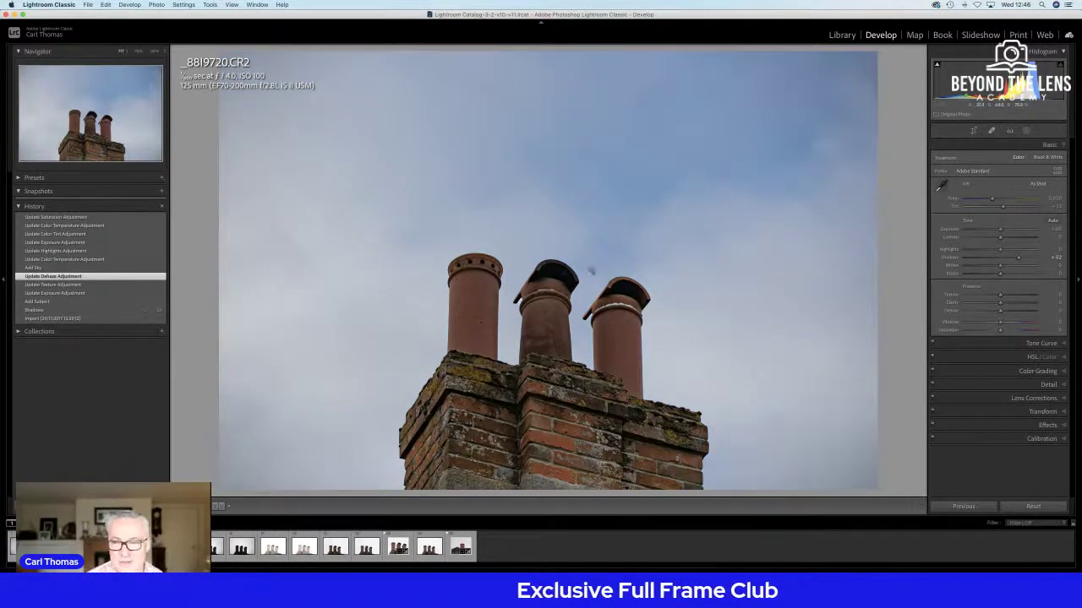
click(1027, 131)
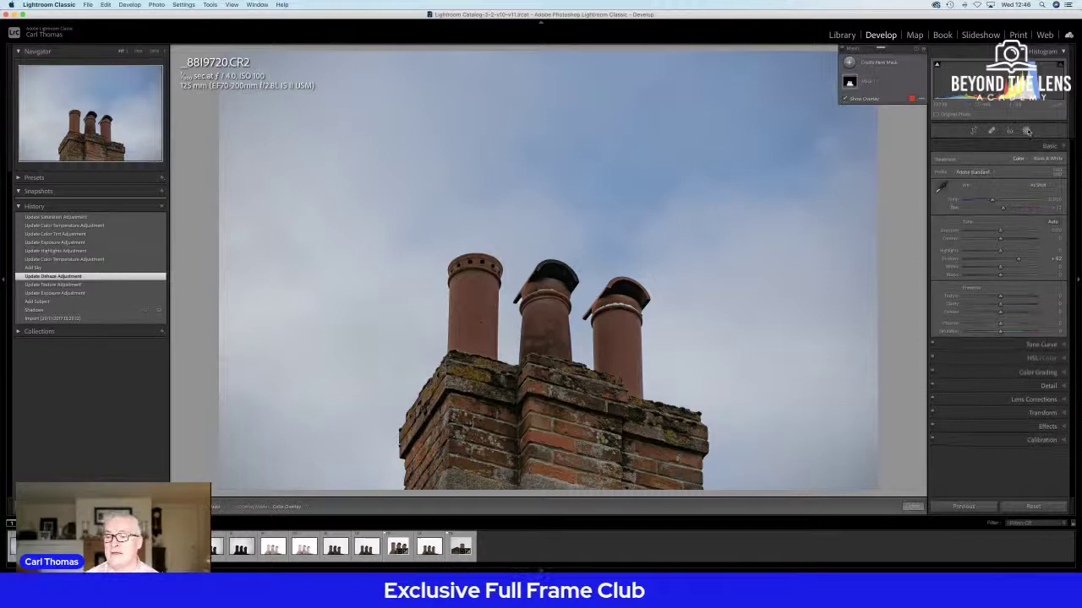
click(885, 64)
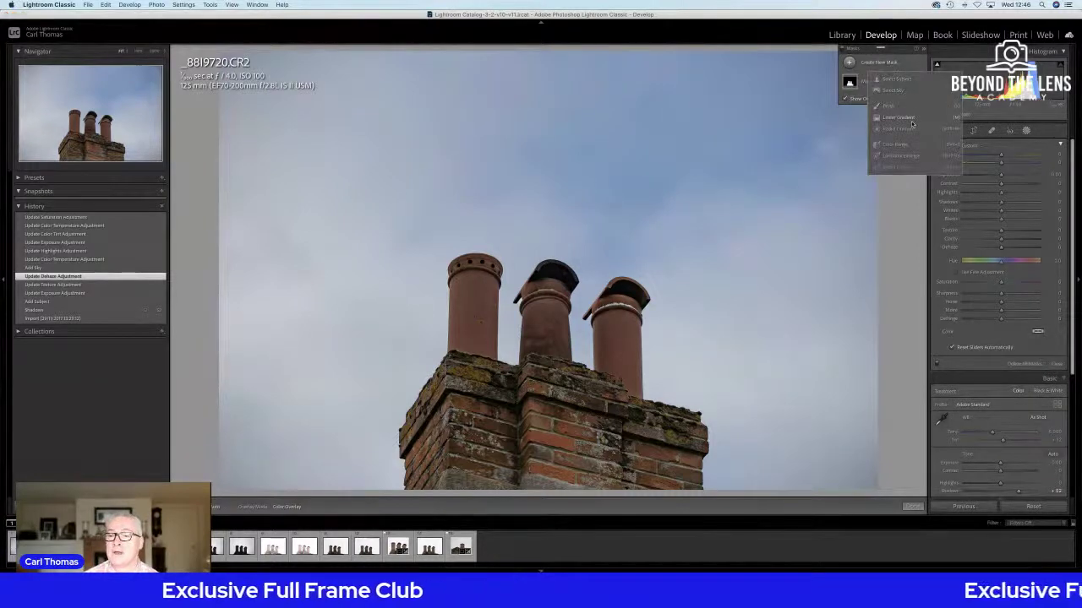
click(900, 88)
drag(575, 55, 567, 288)
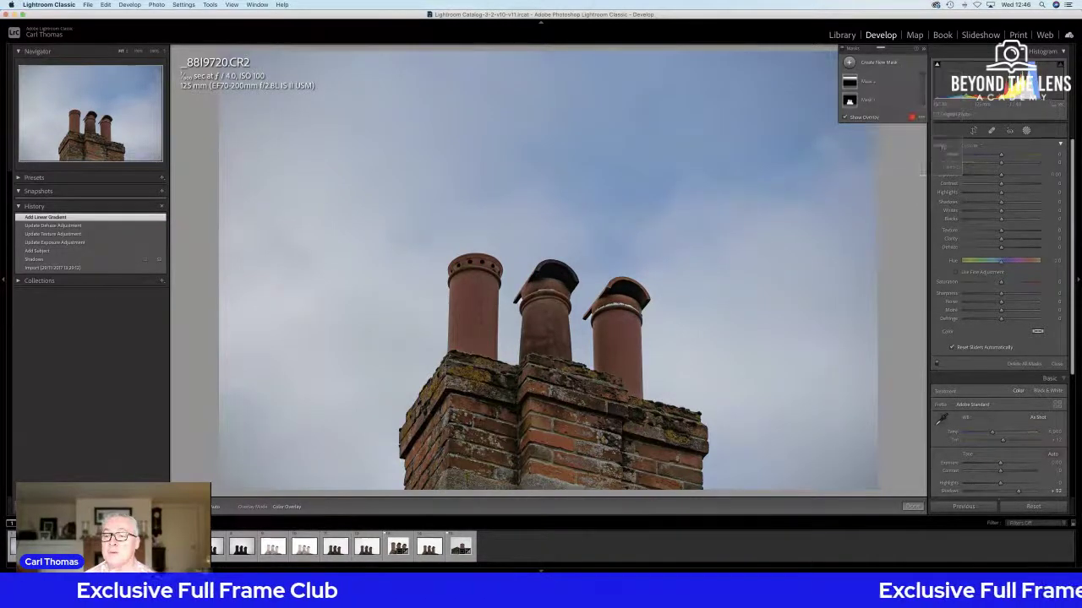
Add a brush mask, paint over the blue sky above the right side of the chimney, and cool the mask's temperature
key(k)
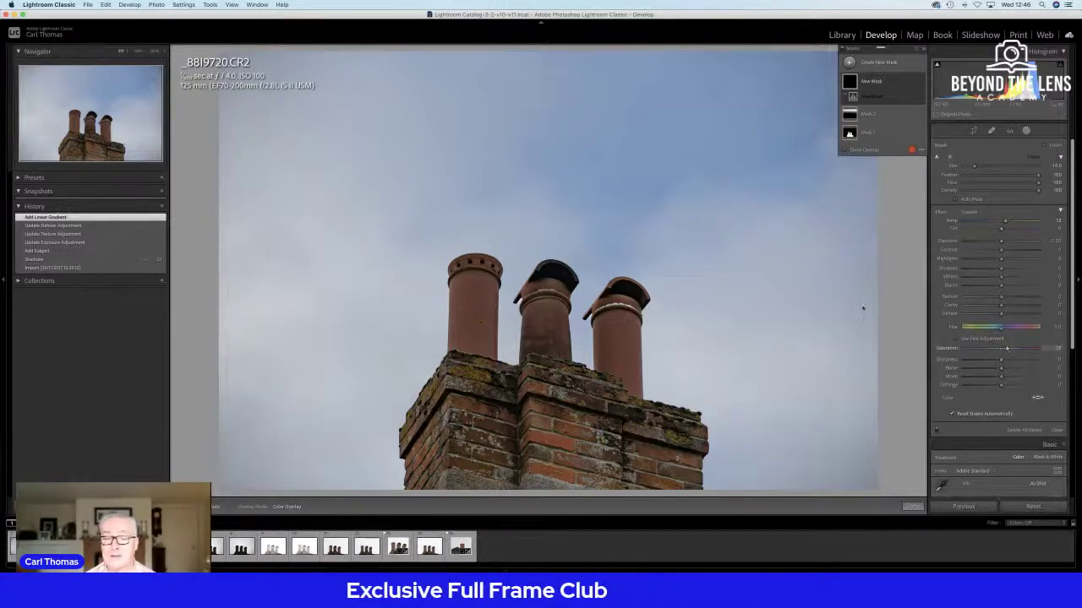
key(shift+w)
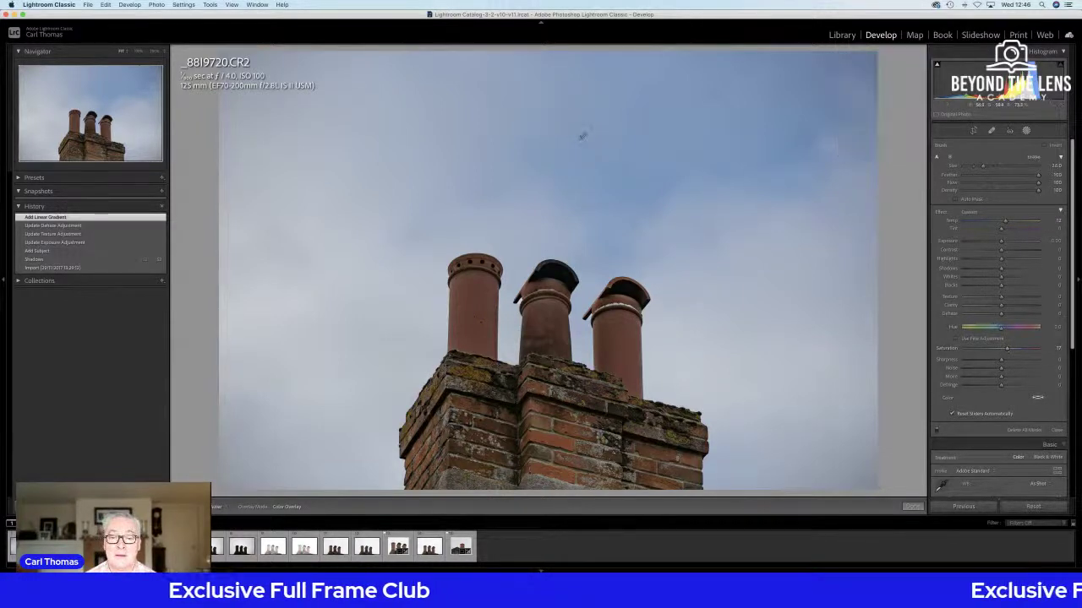
key(bracketright)
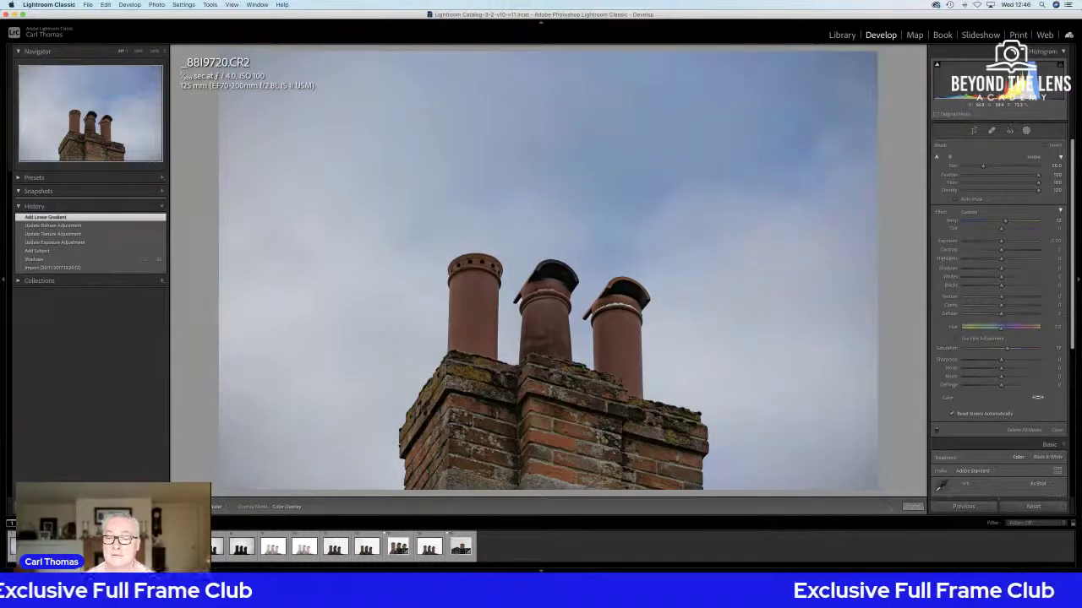
key(shift+w)
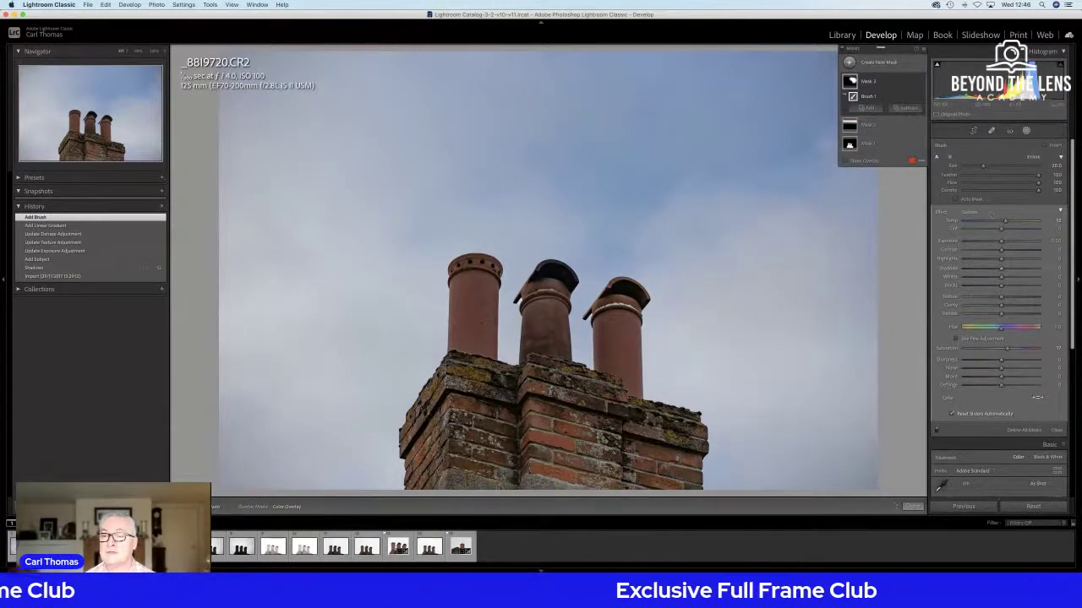
drag(1004, 222, 992, 223)
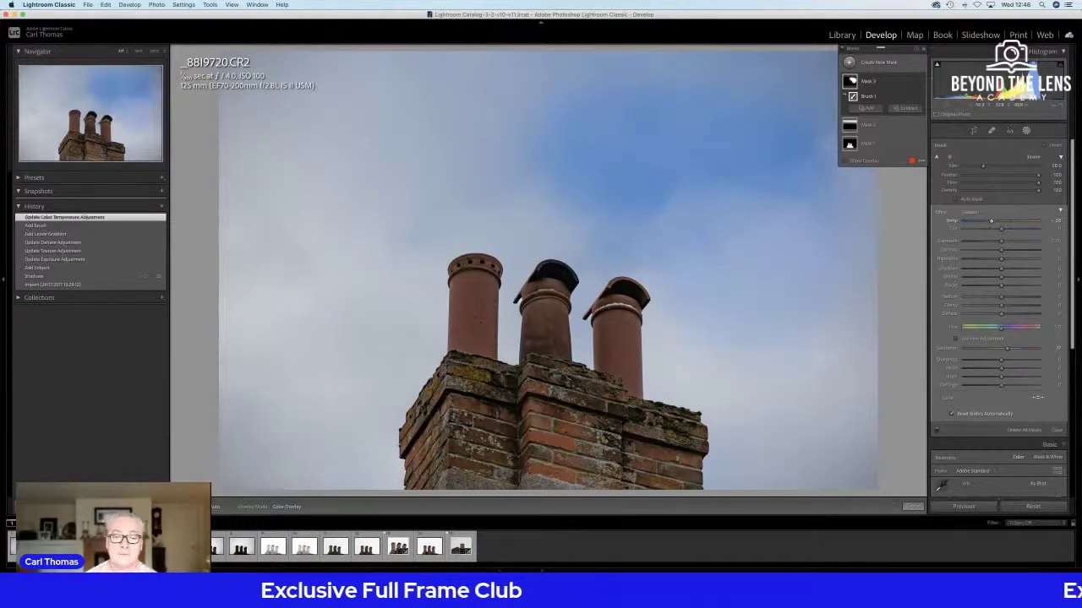
Extend the brush mask over the left part of the sky, then reduce the brush size to about 3 and paint around the chimney pots
key(shift+w)
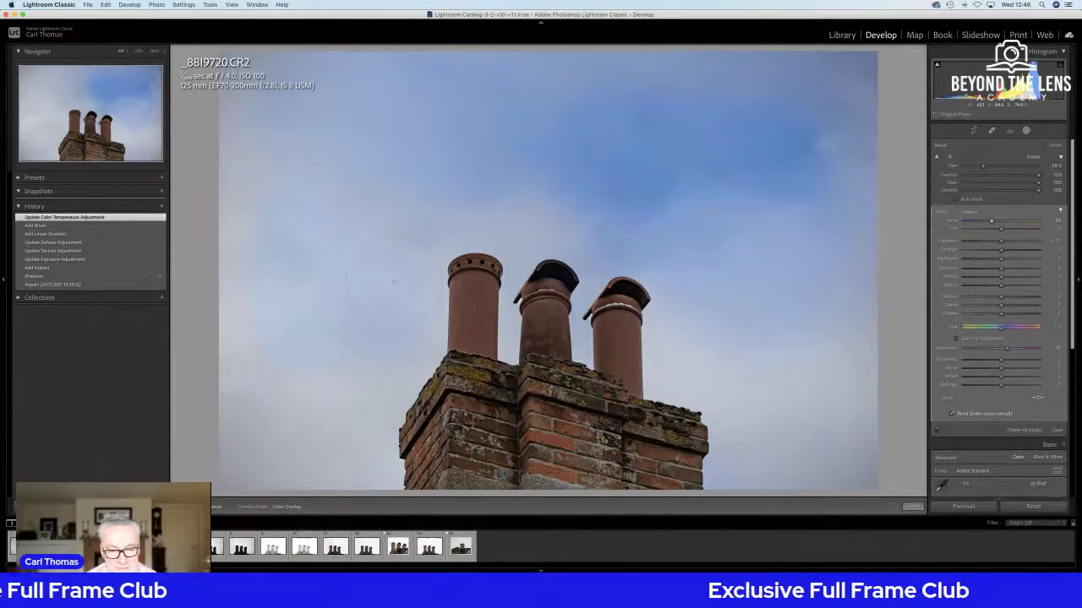
drag(298, 247, 296, 239)
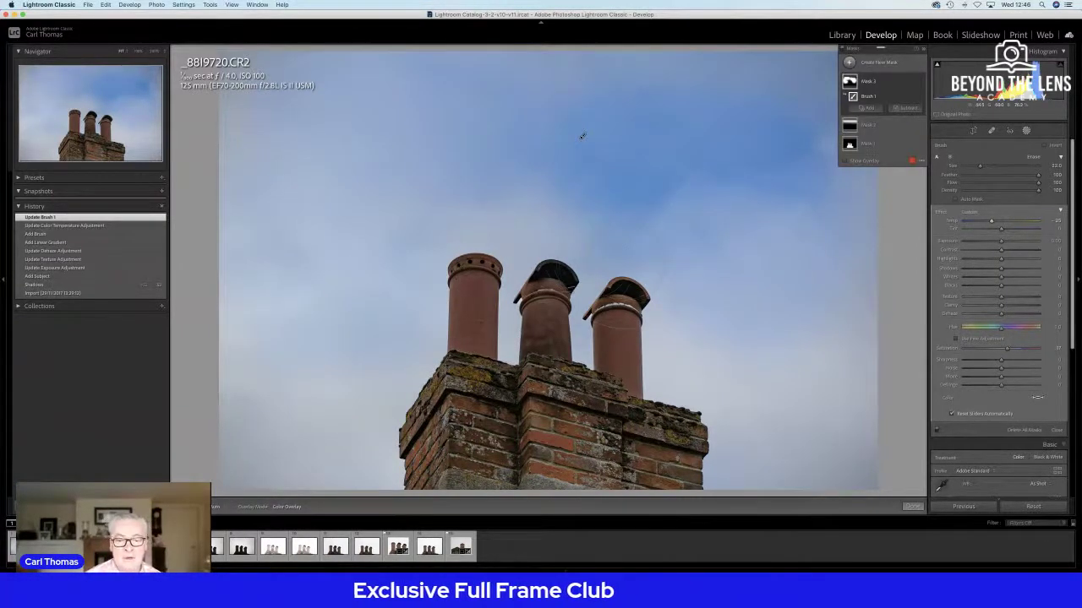
key(bracketleft)
key(bracketleft)
key(bracketleft)
key(bracketleft)
key(bracketleft)
key(bracketleft)
key(bracketleft)
key(bracketleft)
key(bracketleft)
key(bracketleft)
key(bracketleft)
key(bracketleft)
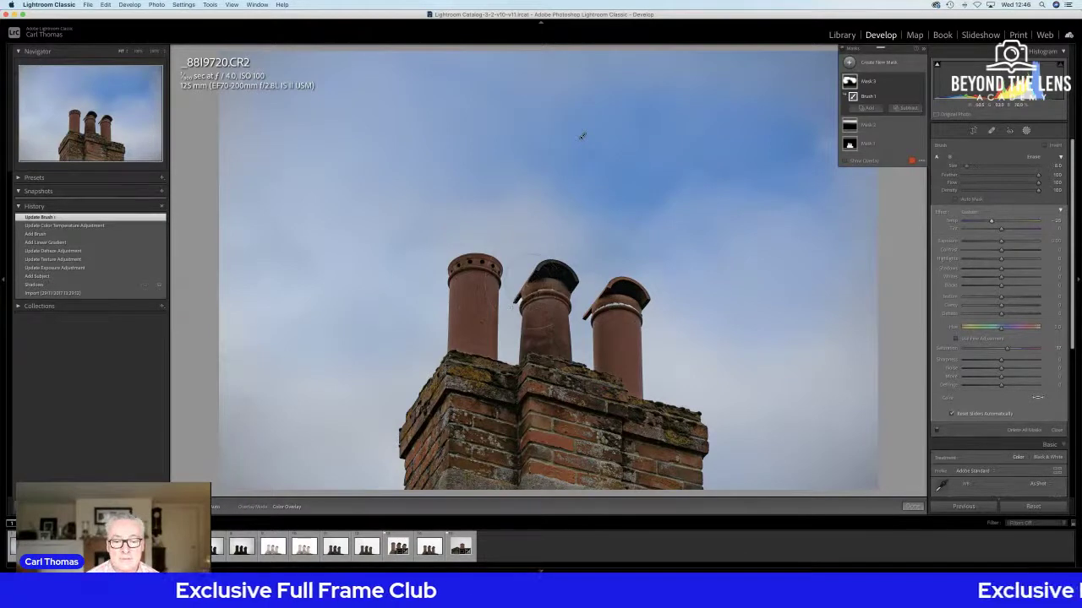
key(shift+w)
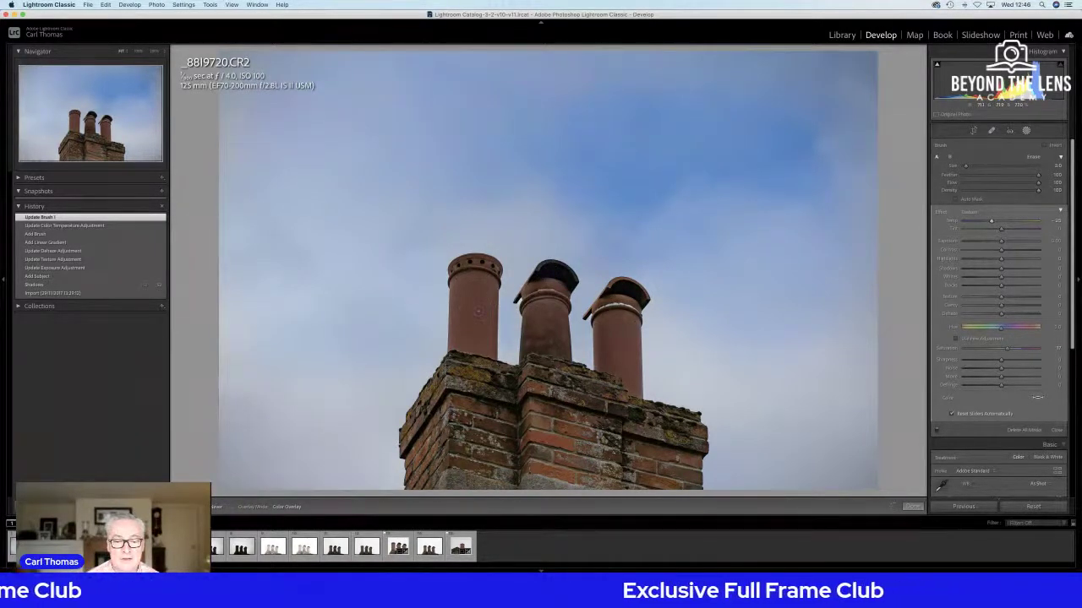
key(shift+w)
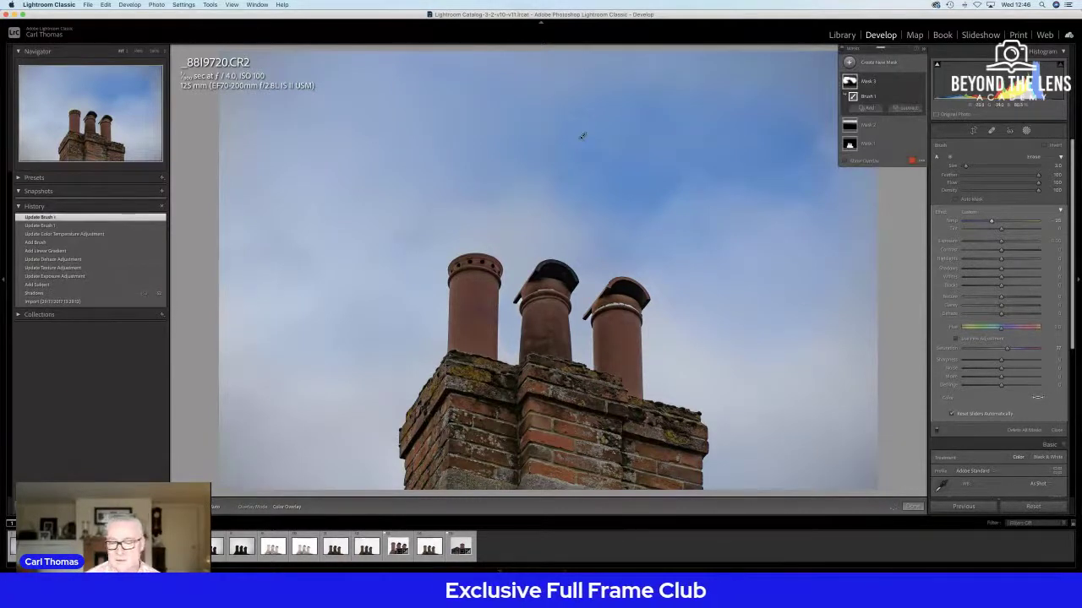
Finish masking the chimney photo and switch to the StreamYard broadcast in Google Chrome
key(Escape)
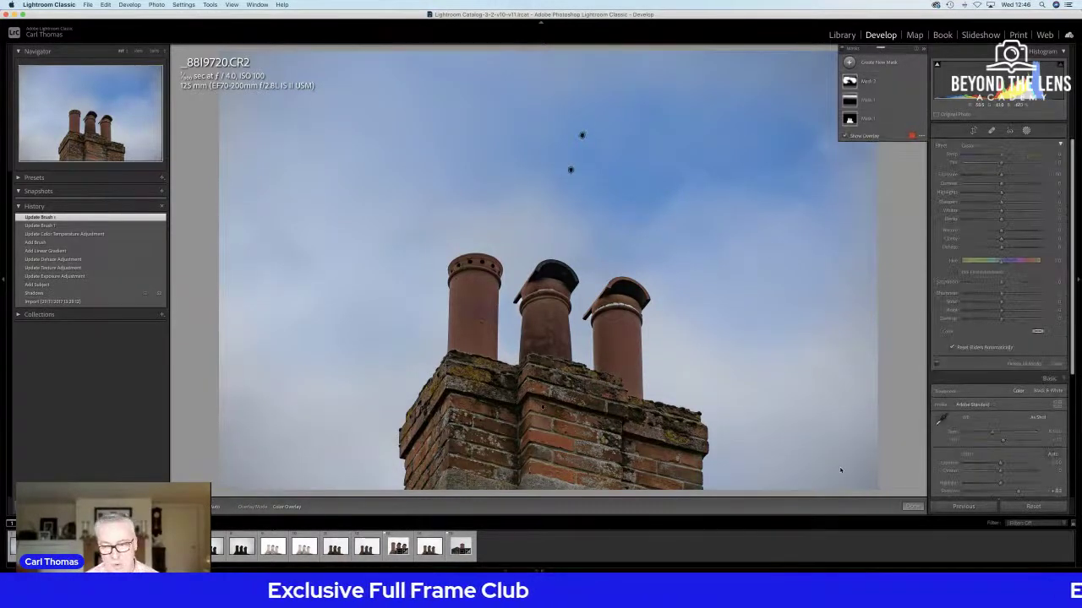
key(shift+w)
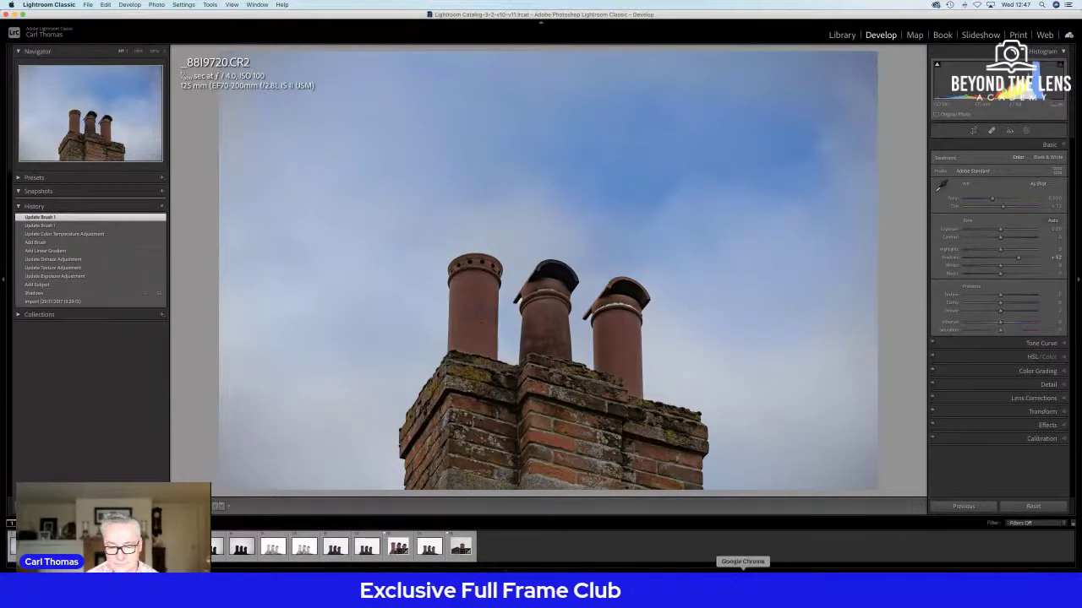
click(742, 579)
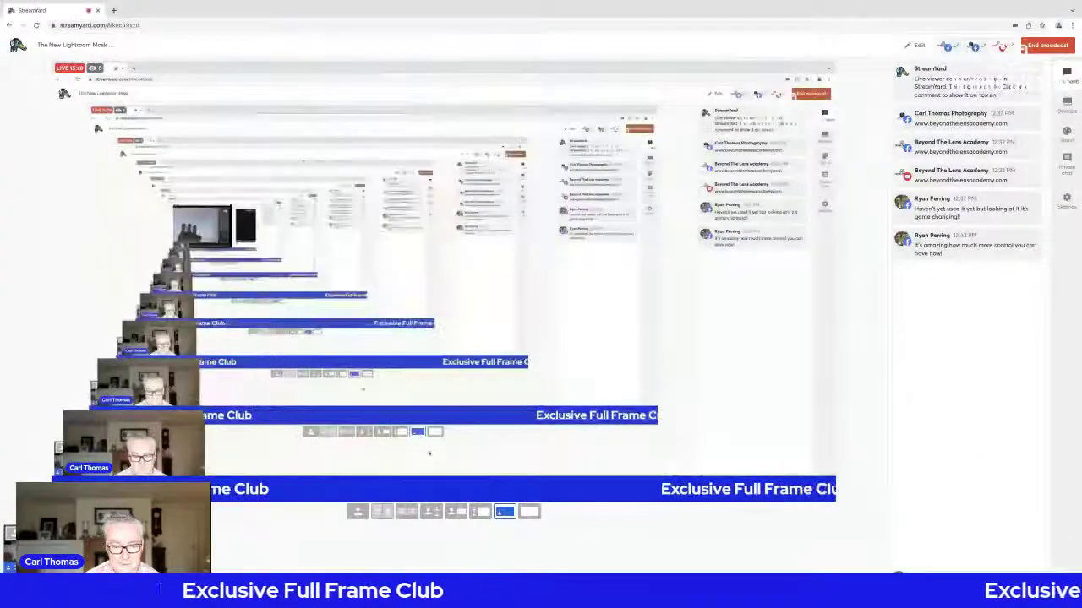